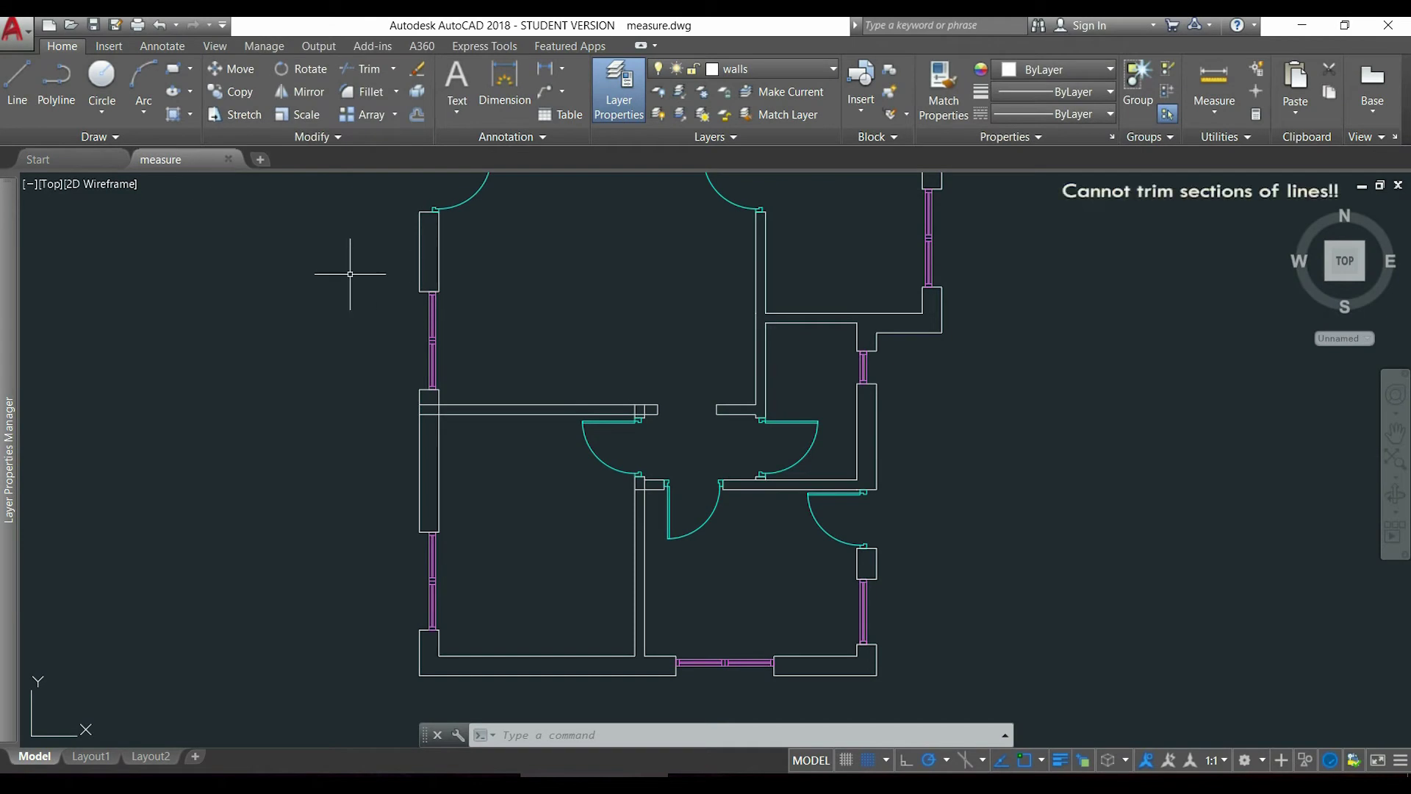
Step: Start TRIM with all the walls crossing-selected as cutting edges
type("TR")
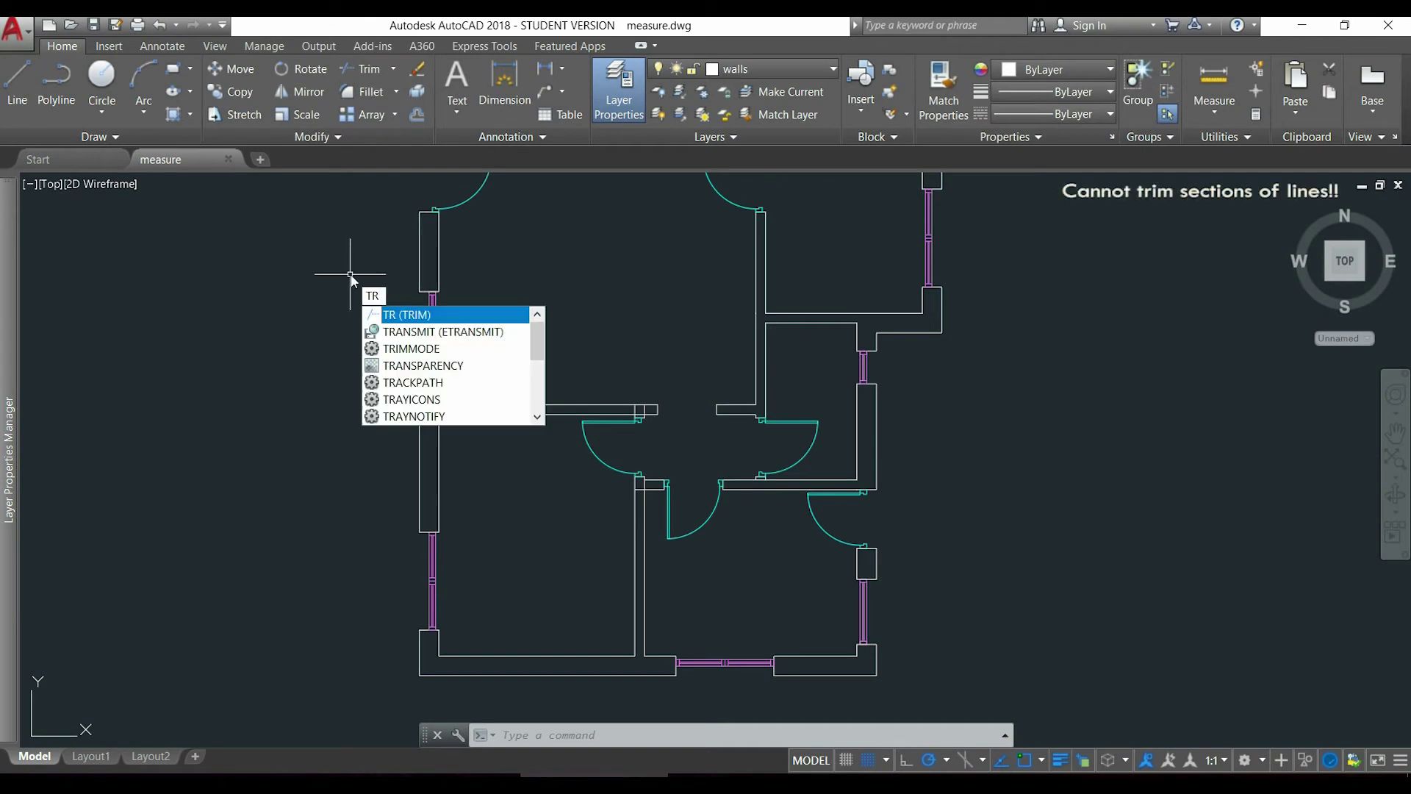
key("Return")
left_click(1138, 638)
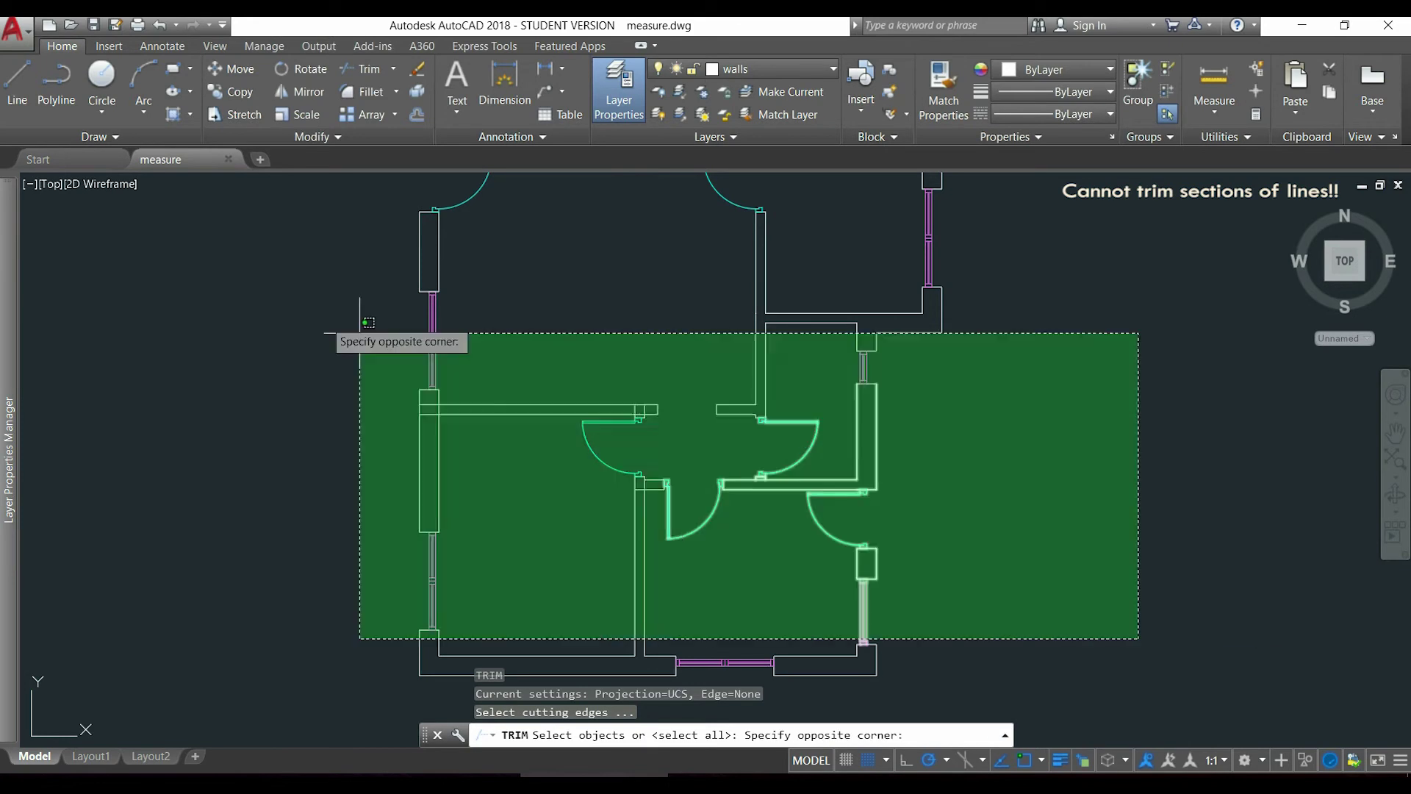
left_click(161, 280)
key("Return")
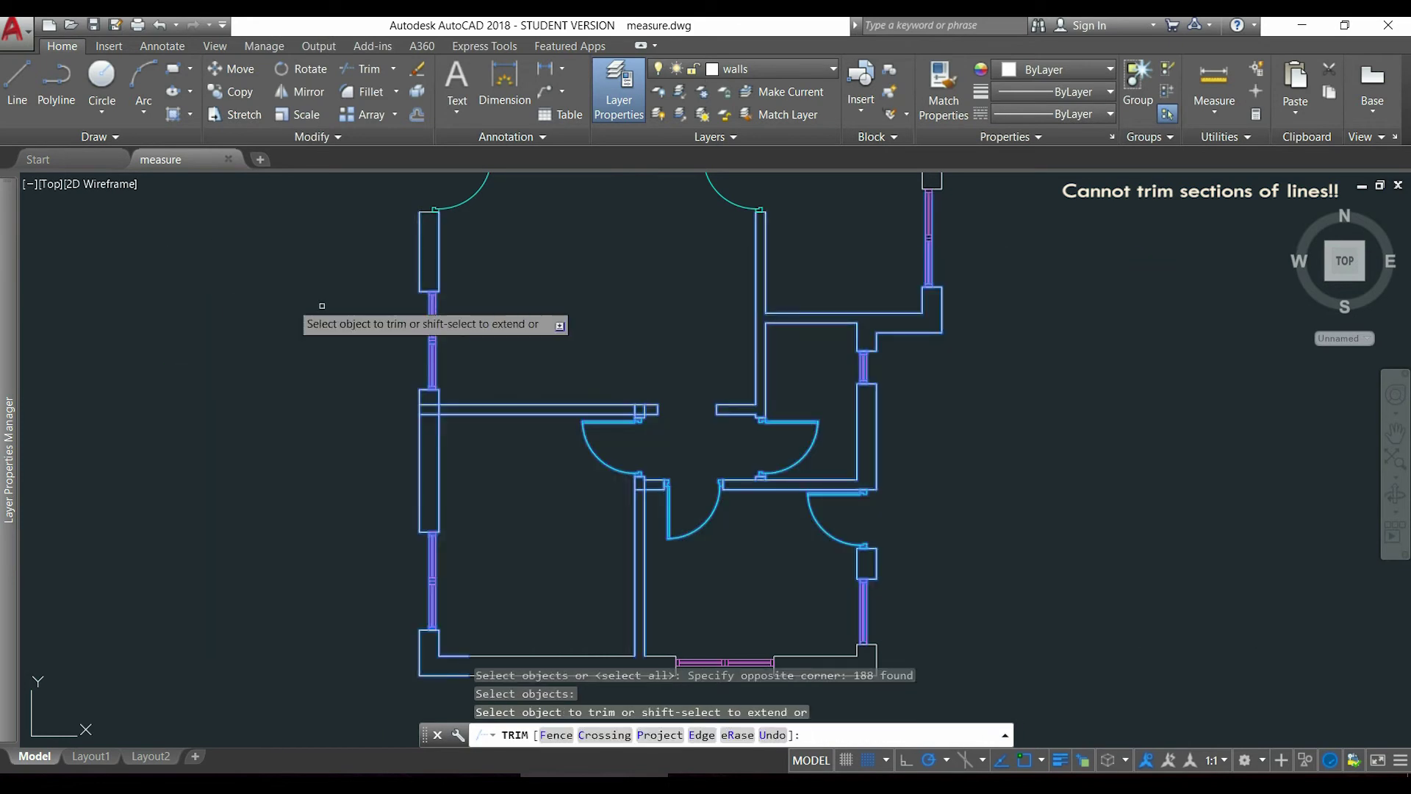
Step: Trim the vertical and horizontal wall pieces below the left door arc; the short stub won't trim
scroll(682, 416, "up", 6)
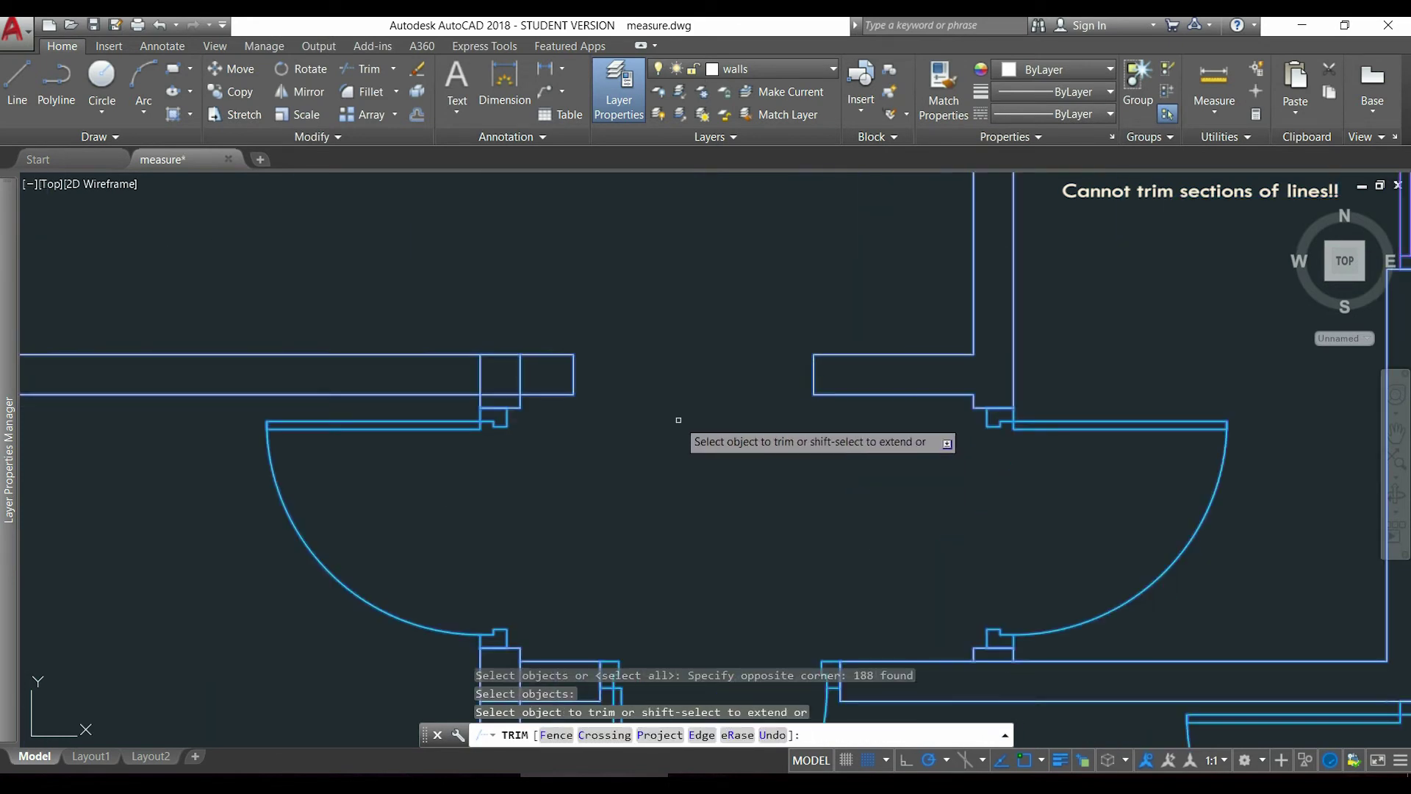
scroll(679, 419, "down", 3)
scroll(647, 586, "up", 3)
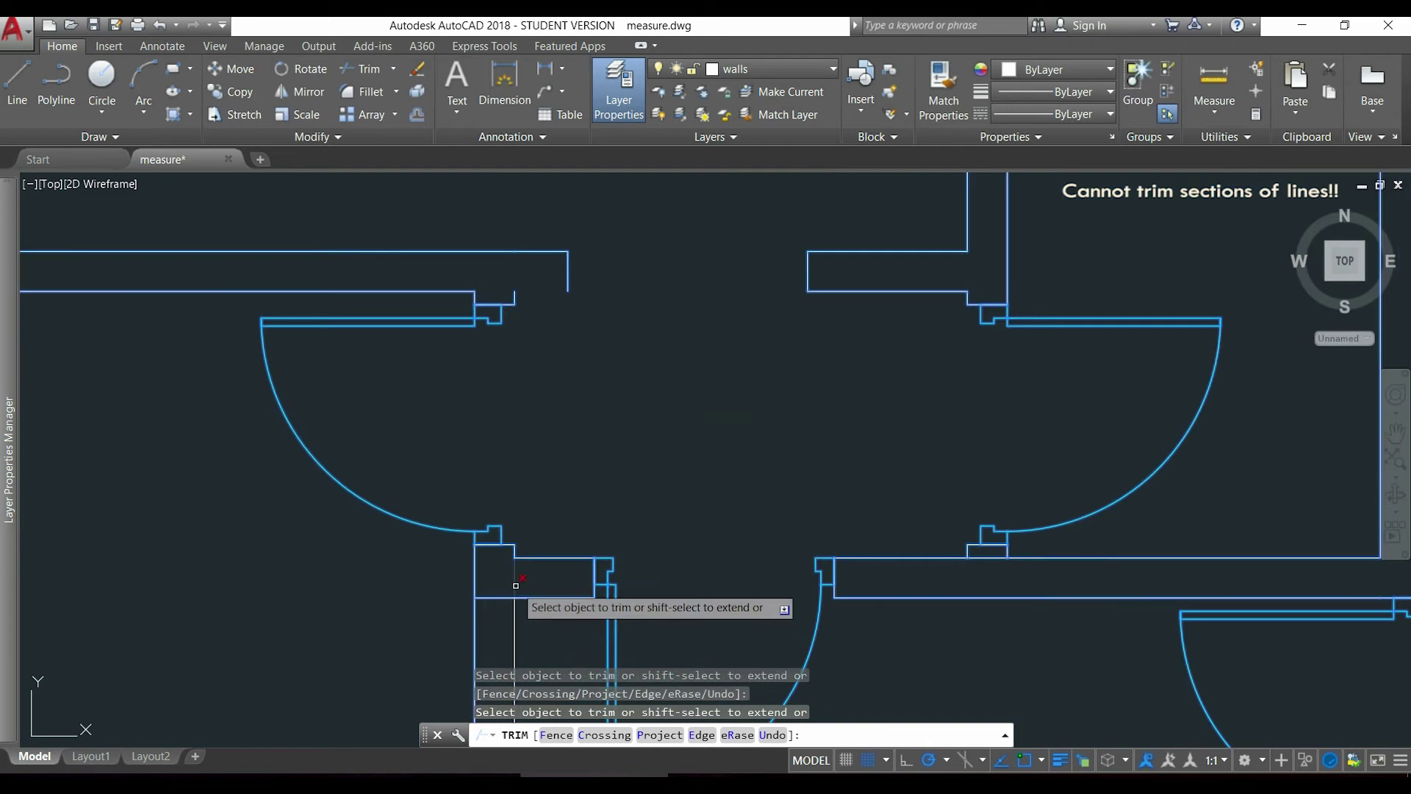
left_click(516, 584)
left_click(541, 597)
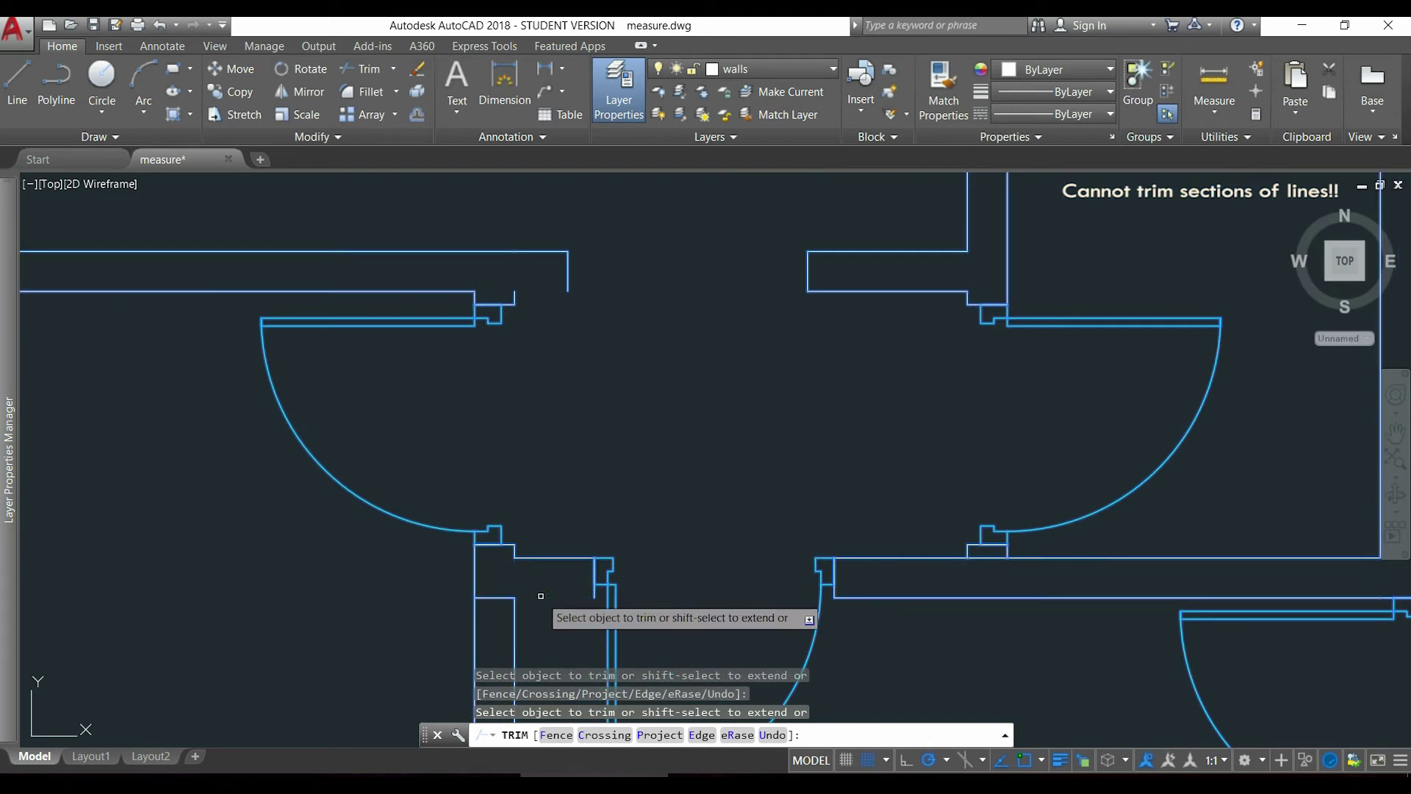
left_click(498, 597)
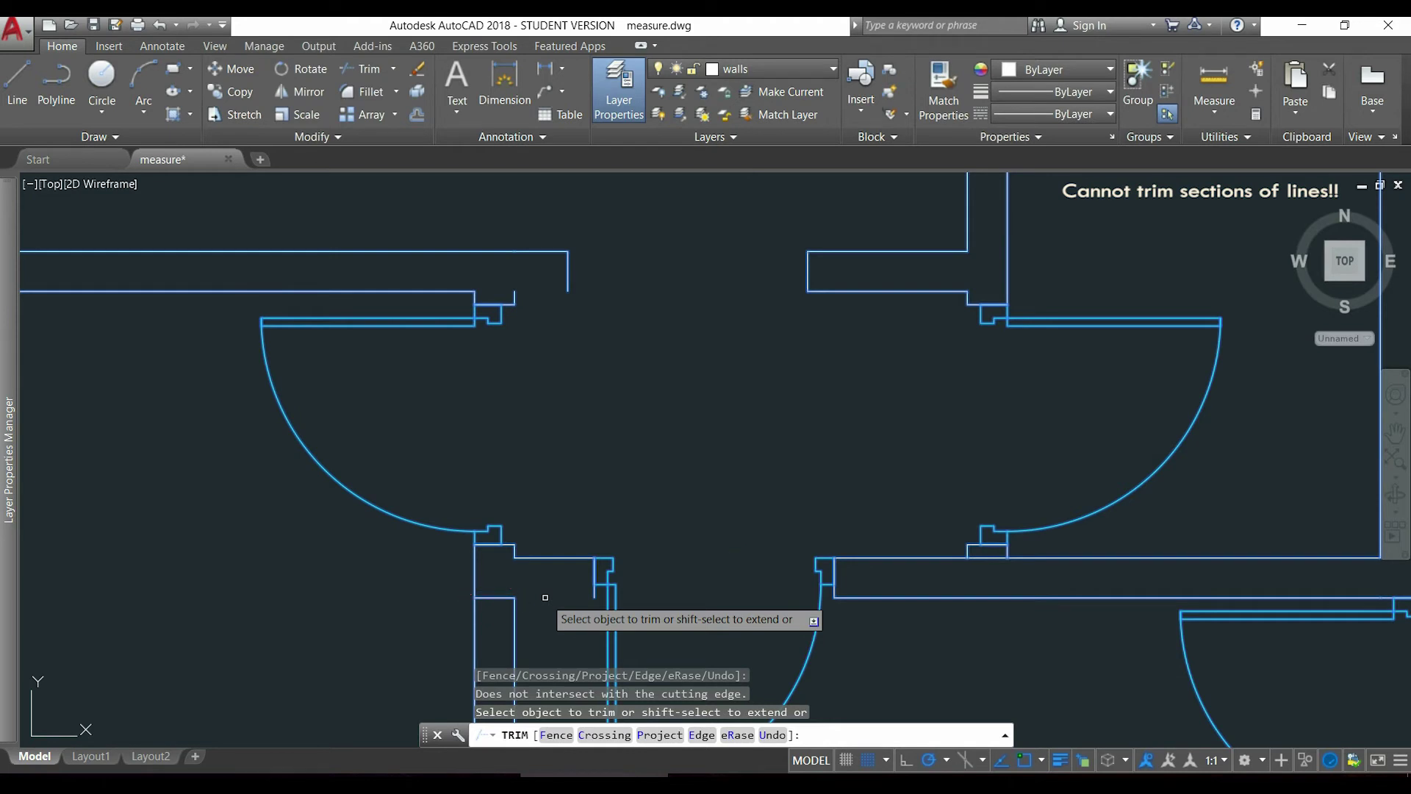
Step: Cancel TRIM, then select and delete the leftover horizontal wall stub
key("Escape")
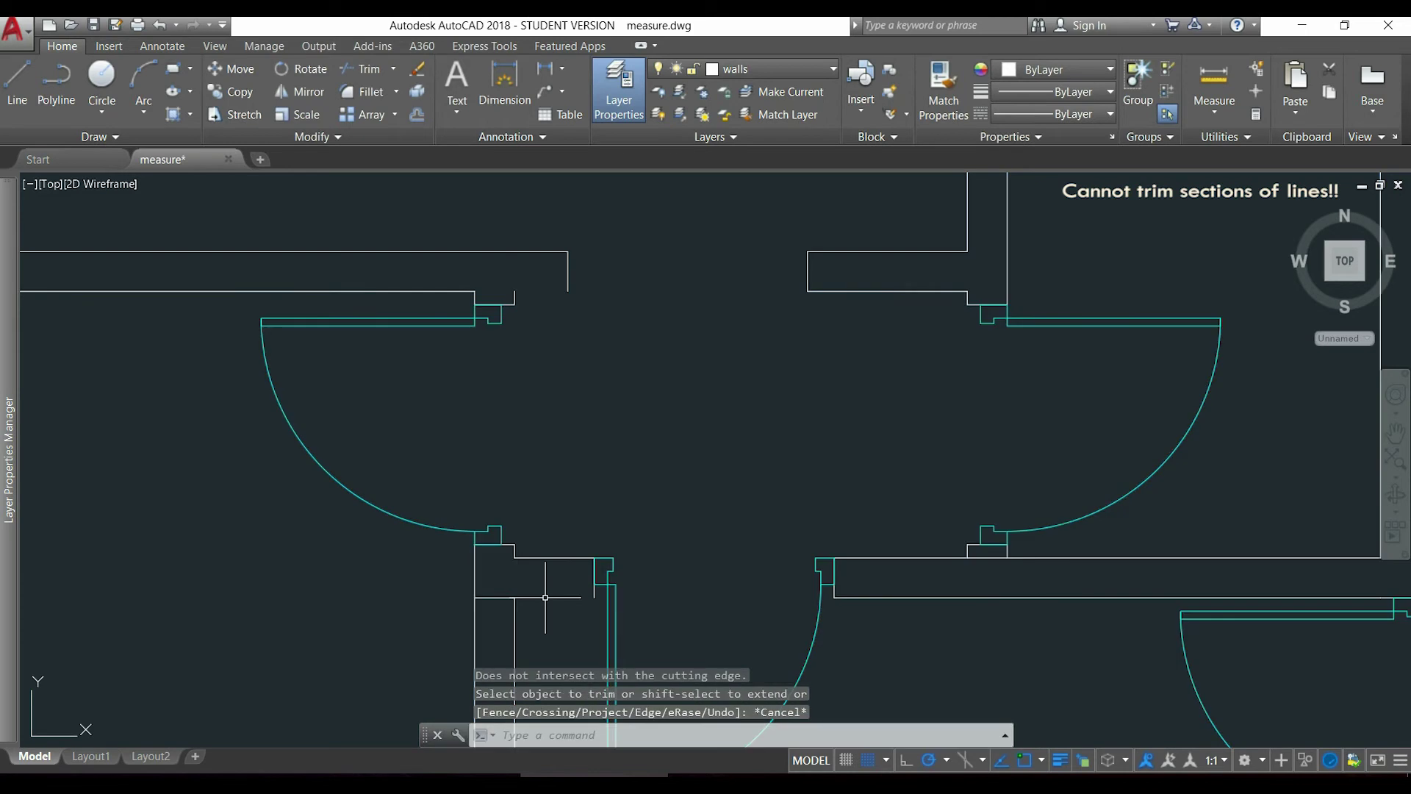
left_click(504, 596)
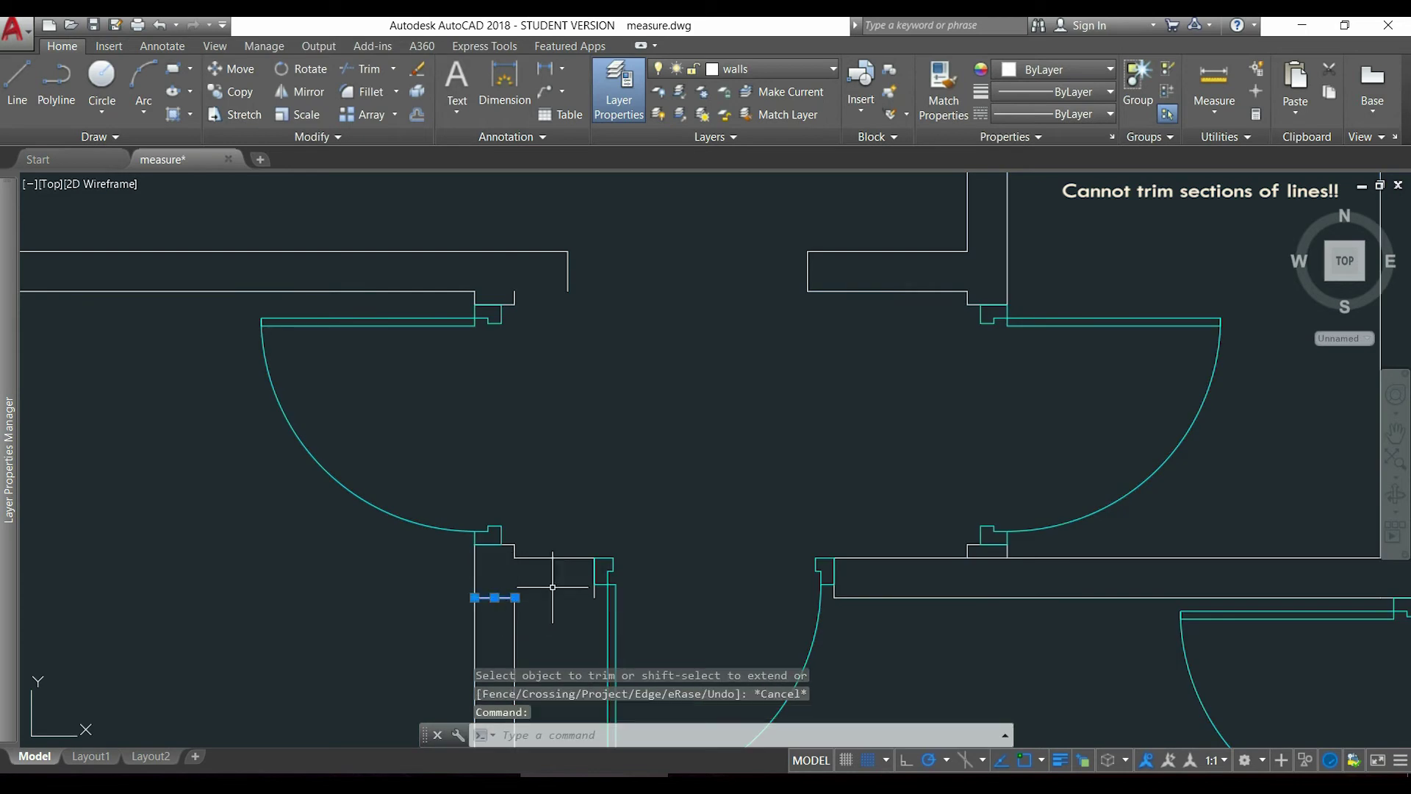
key("Delete")
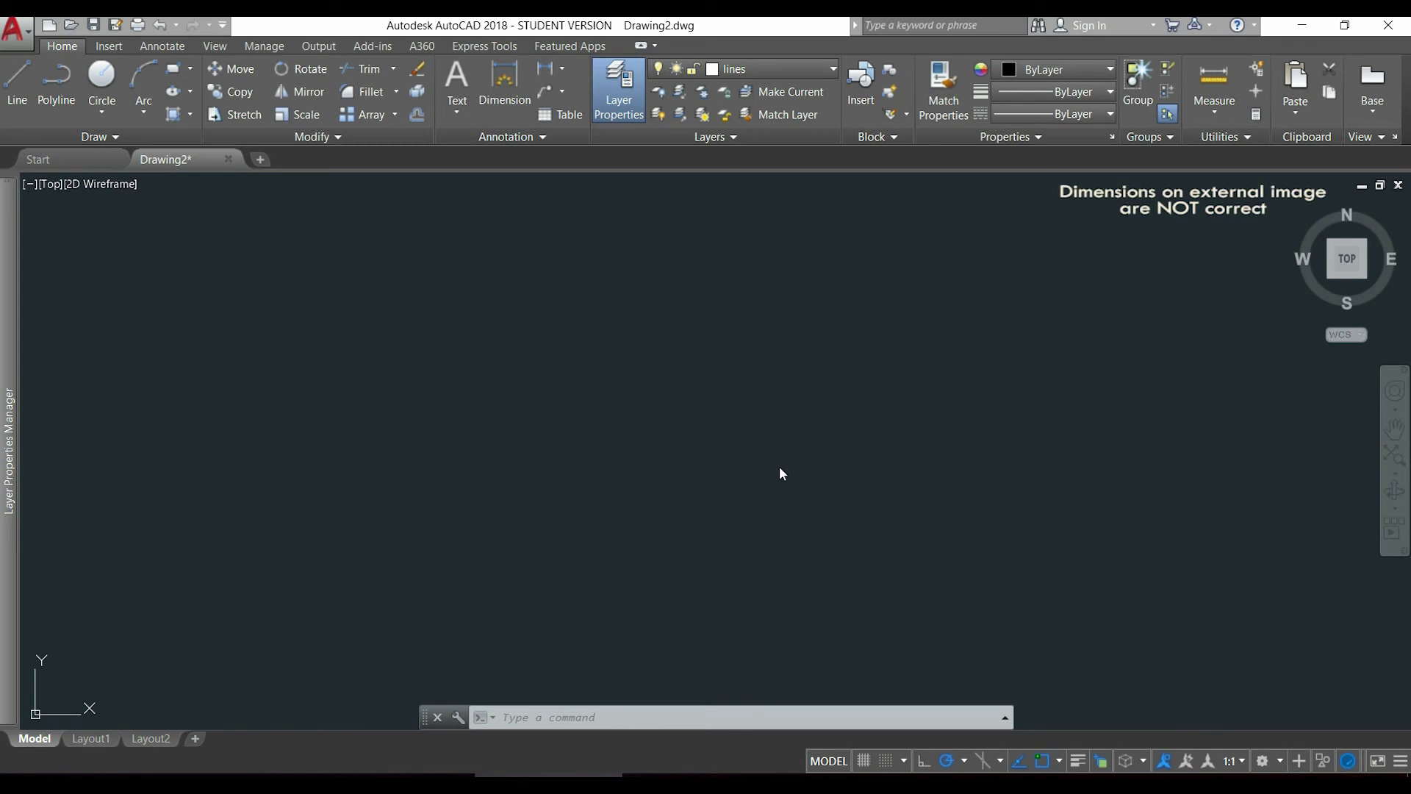
Step: Attach the 'photo island' image from the Insert tab, accepting the default attachment settings
left_click(107, 47)
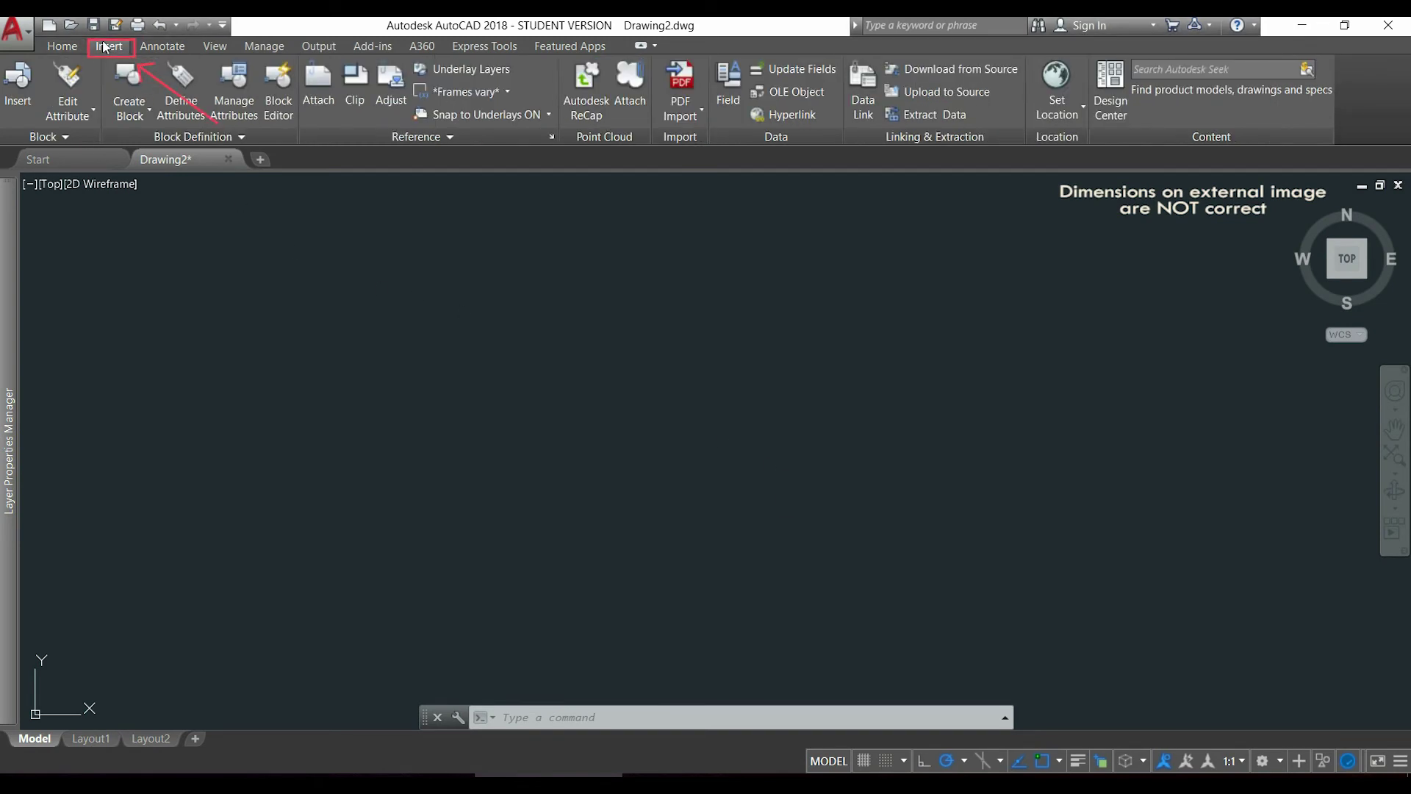
left_click(322, 87)
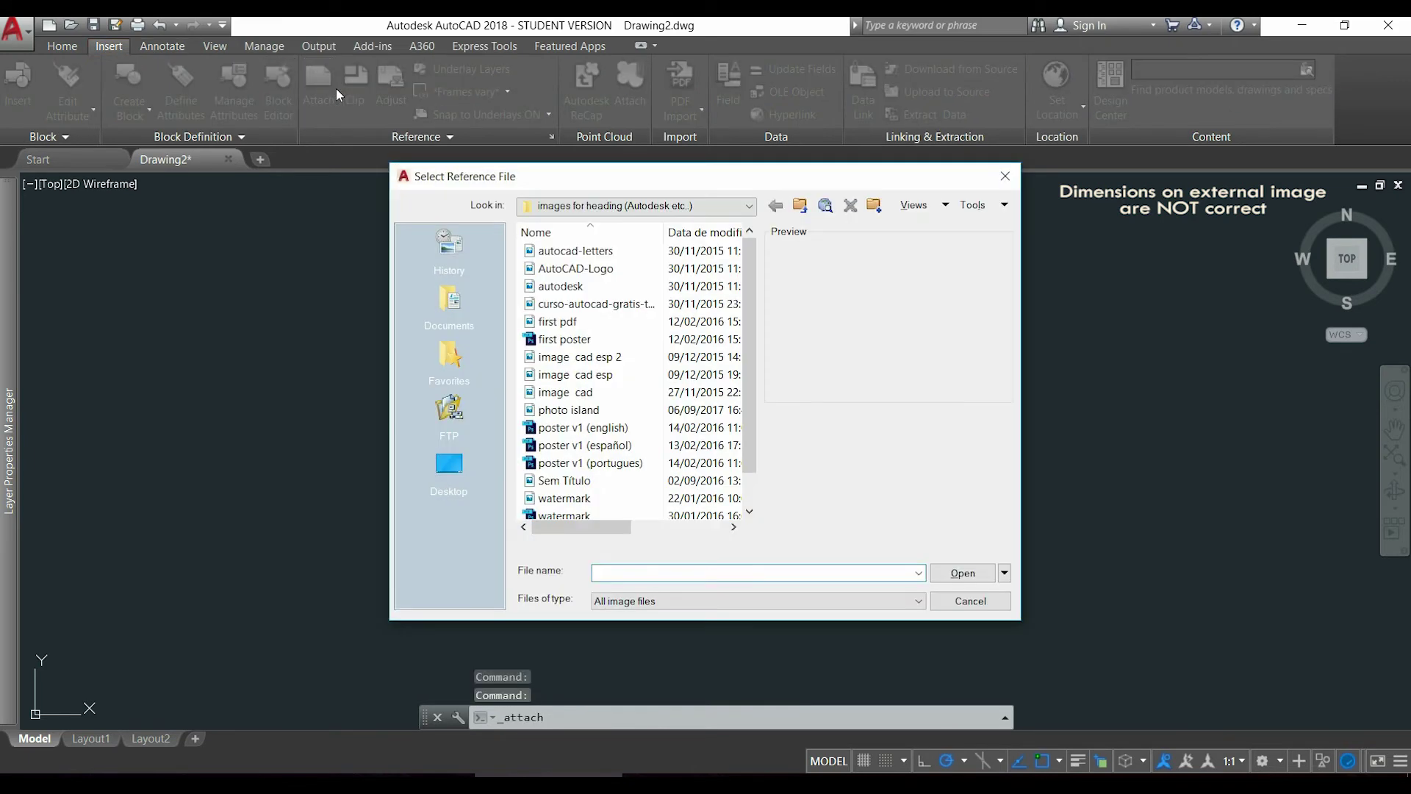
double_click(625, 412)
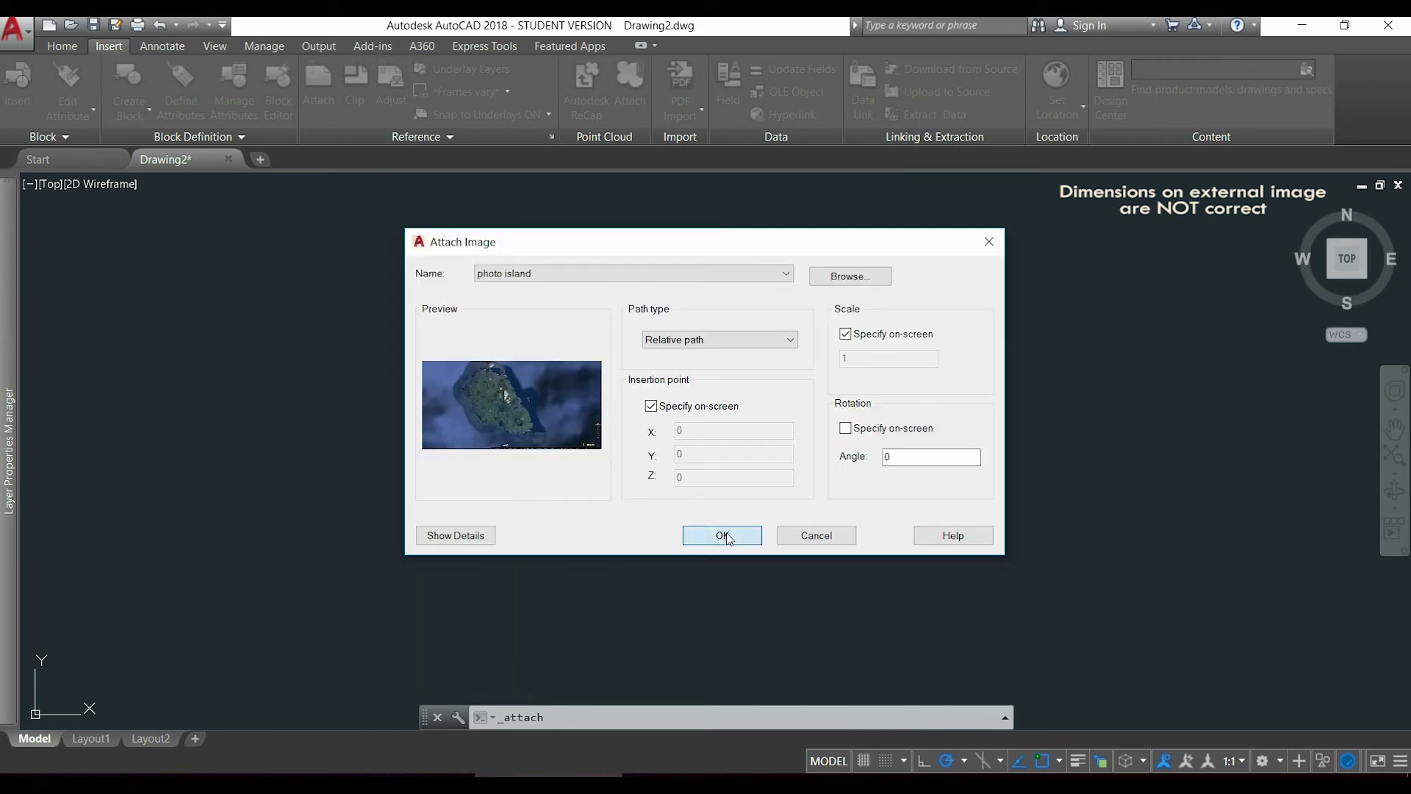
left_click(726, 532)
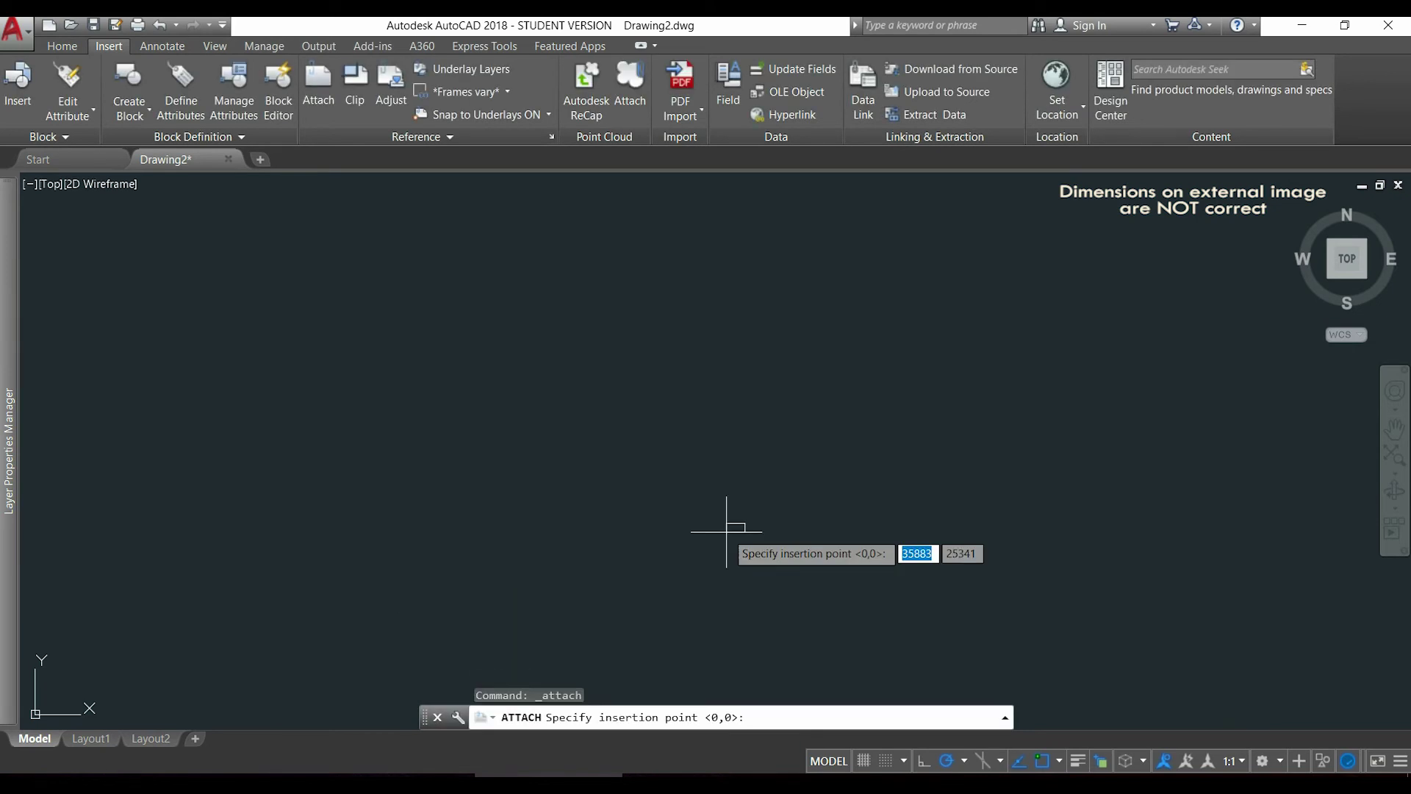
Step: Place the island image at a picked insertion point with scale 1 and center it in view
left_click(697, 376)
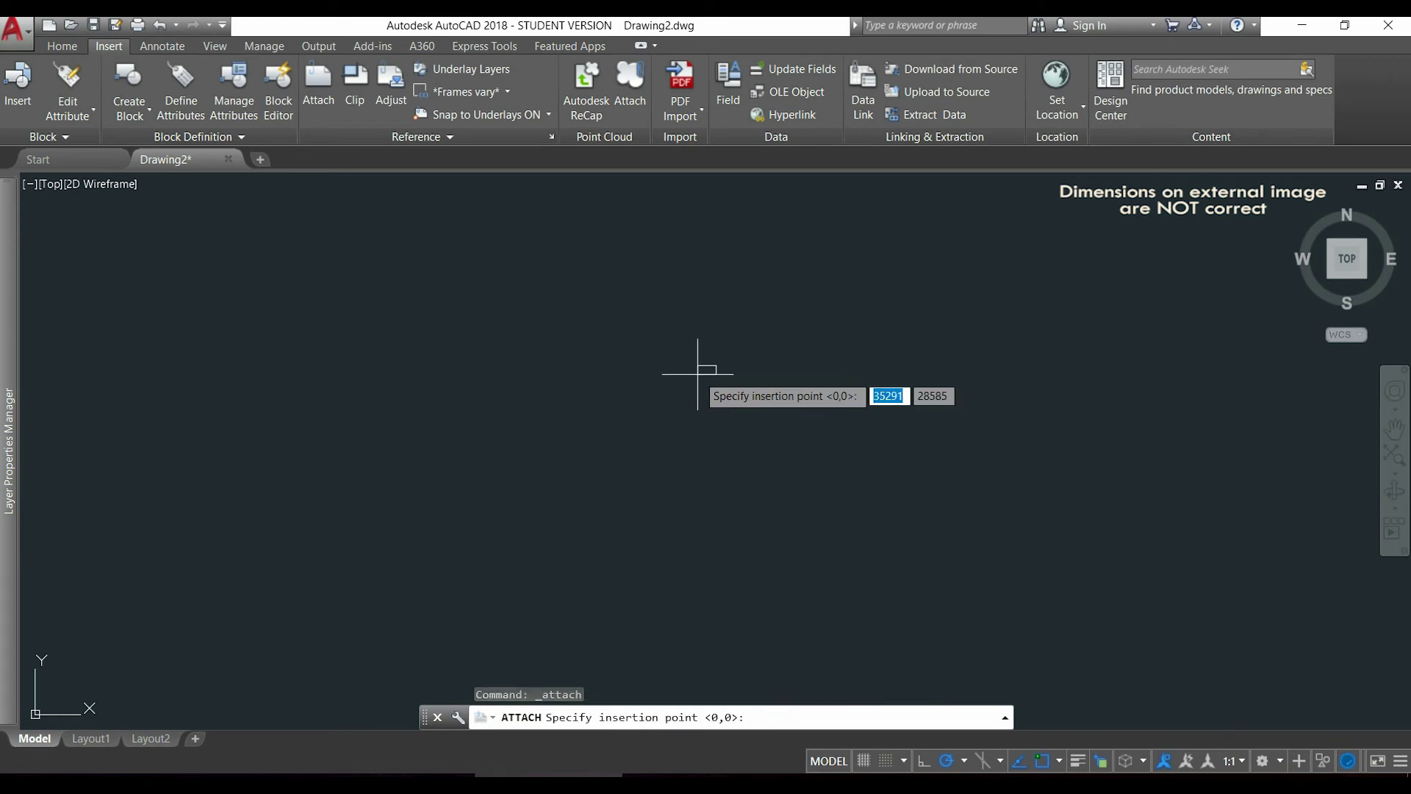
left_click(698, 373)
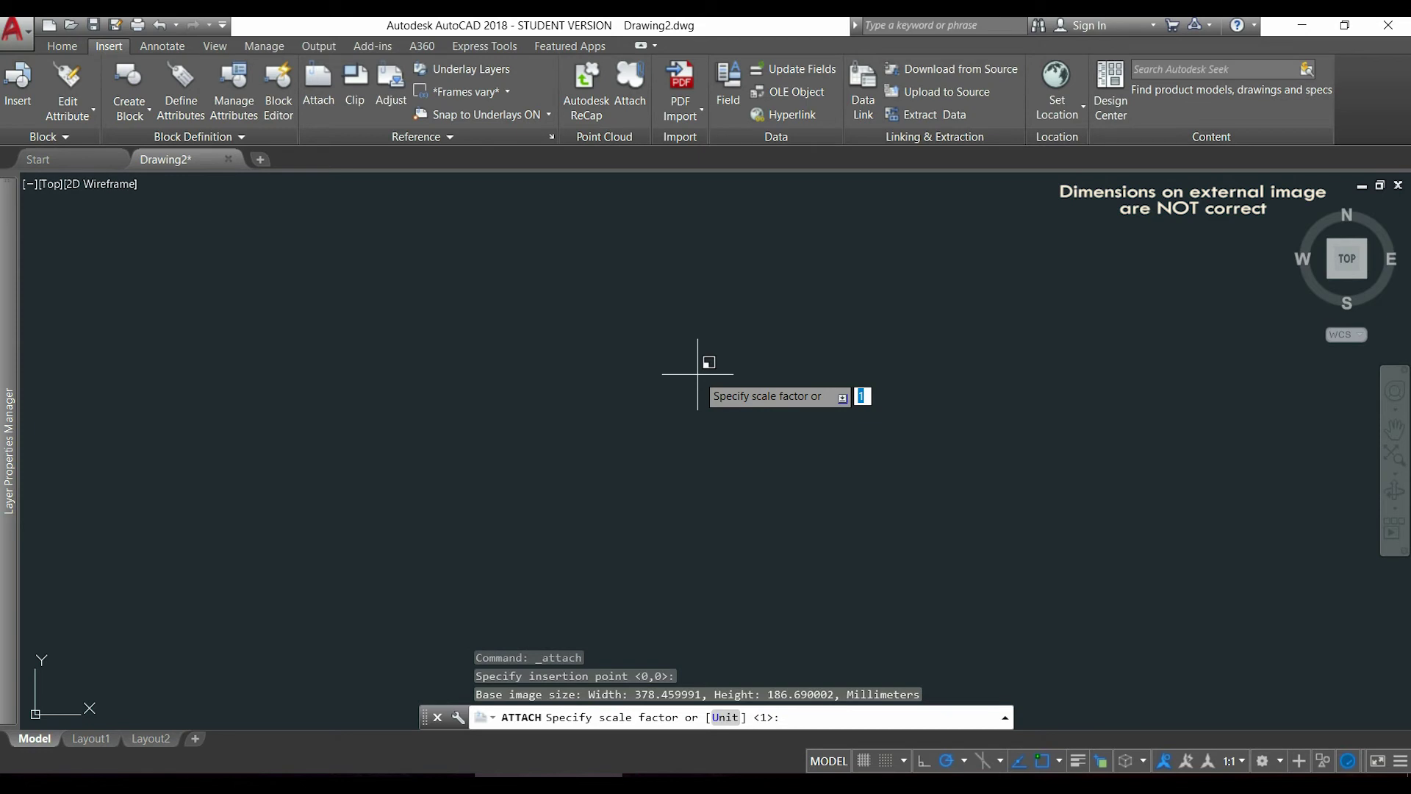
key("Return")
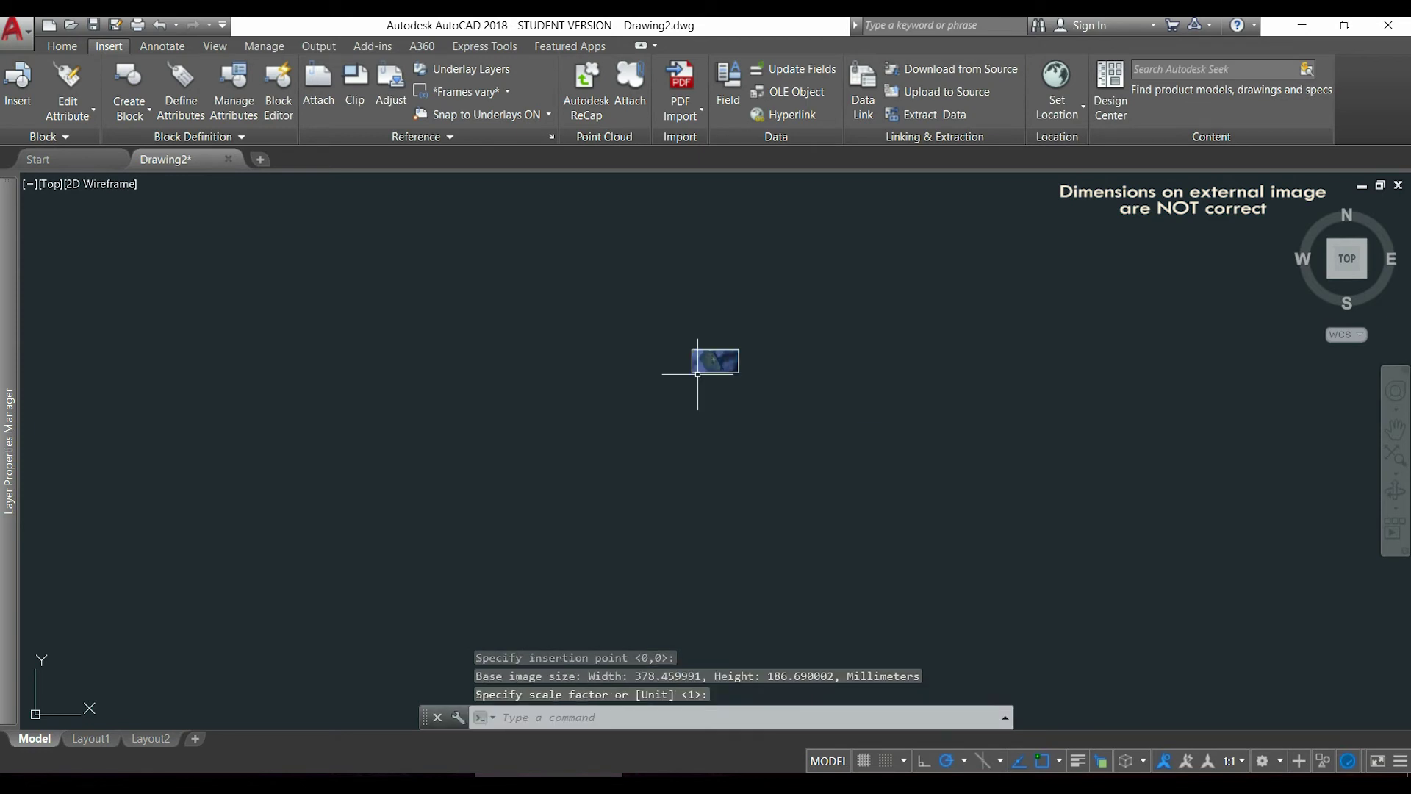
scroll(730, 336, "up", 8)
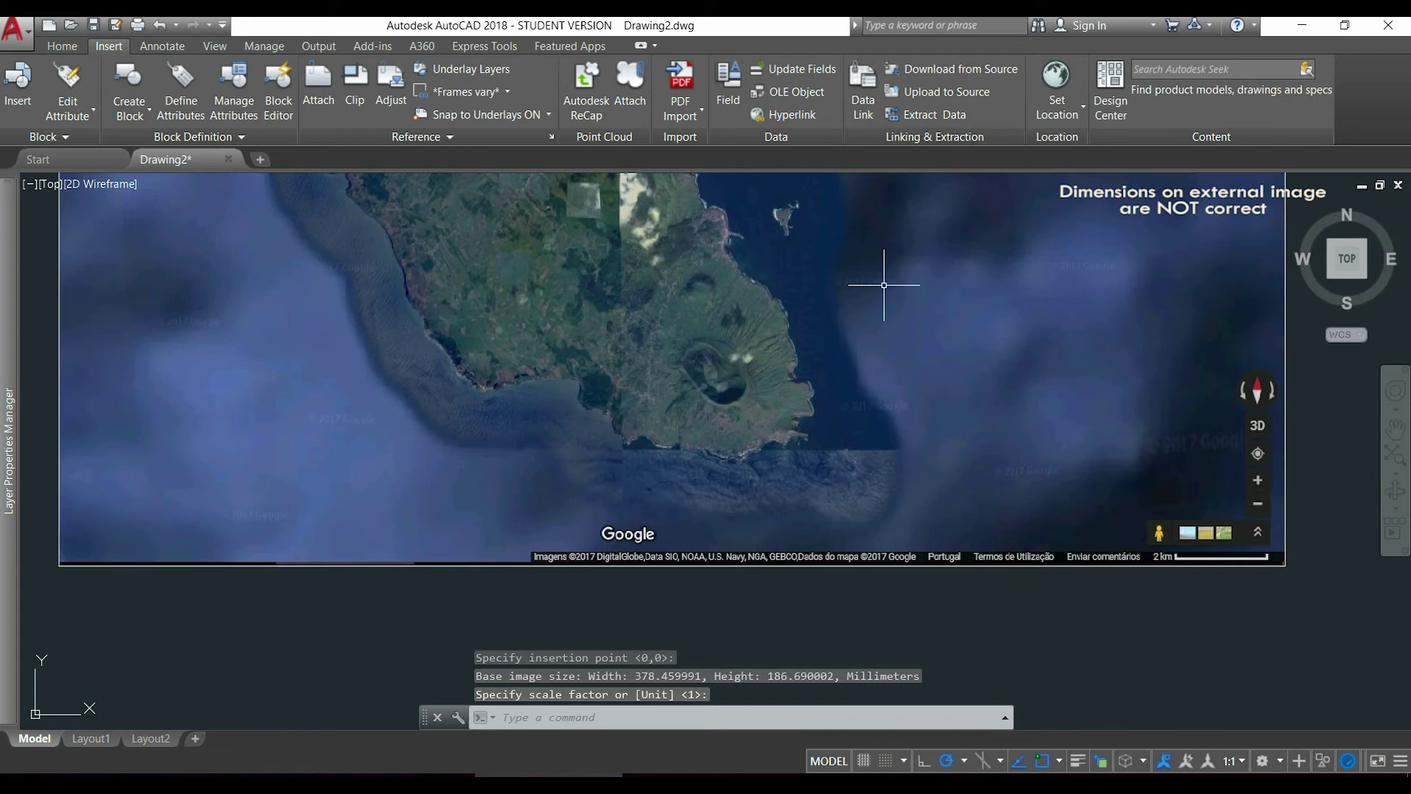
middle_click_drag(892, 284, 892, 392)
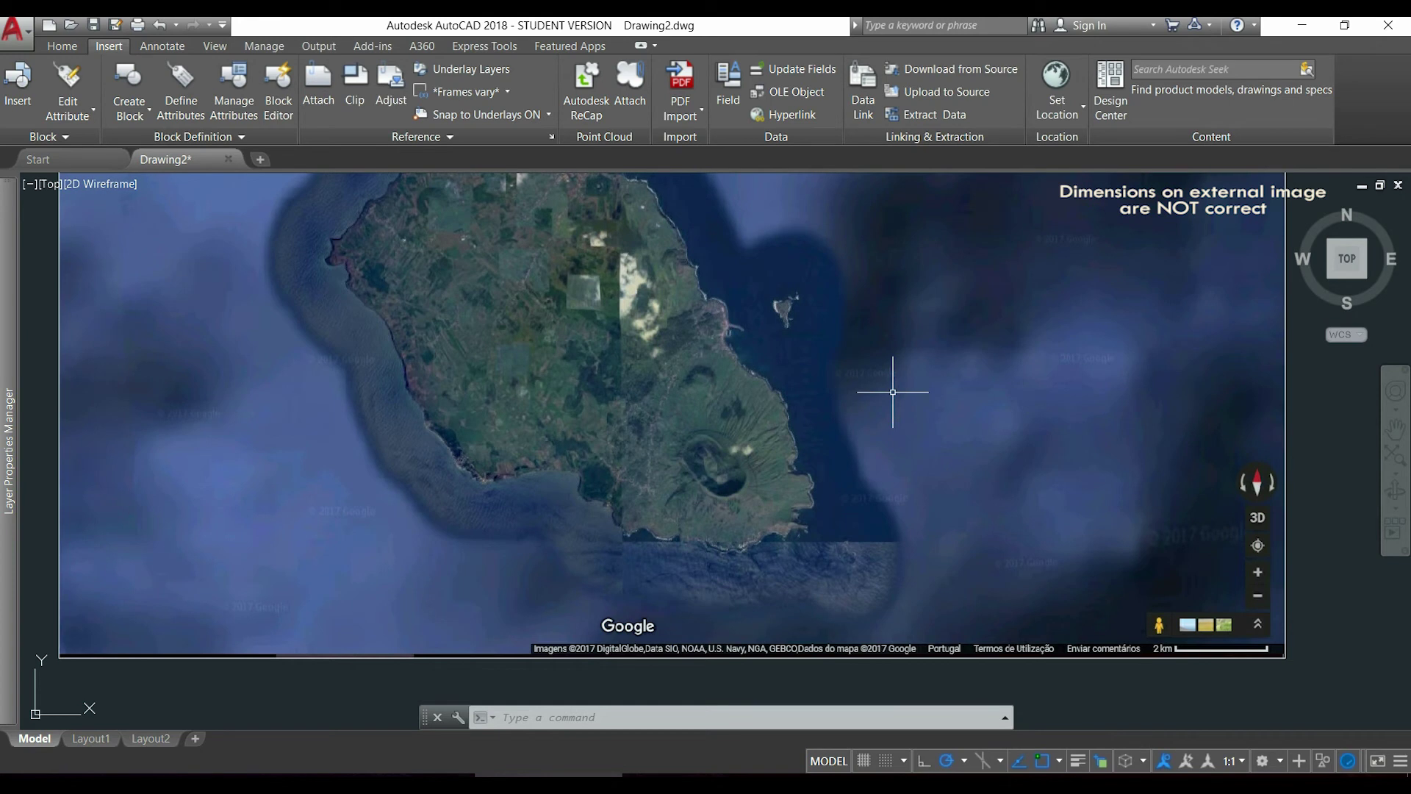
scroll(893, 392, "down", 3)
Step: Start SCALE on the satellite image using its lower-right corner as the base point
type("SC")
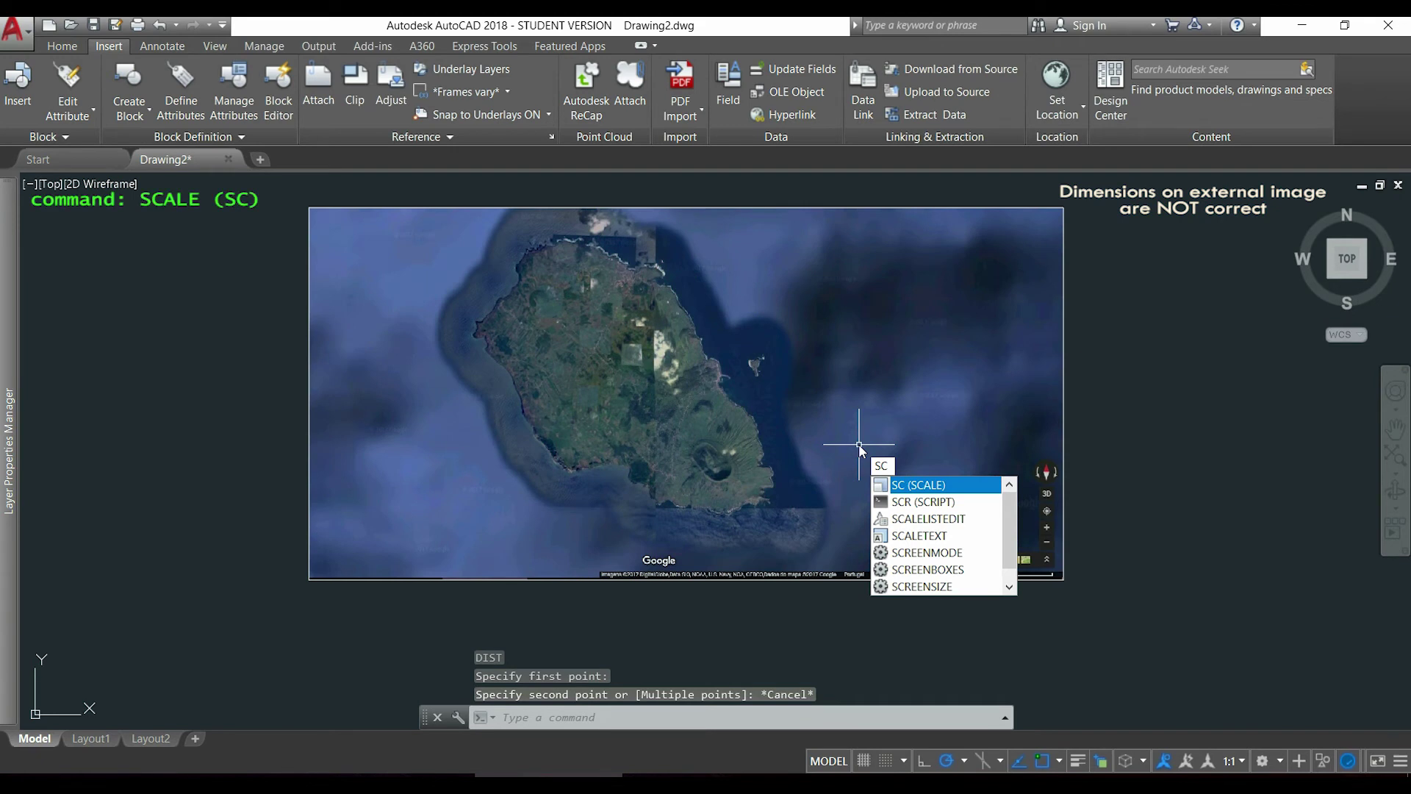
key("Return")
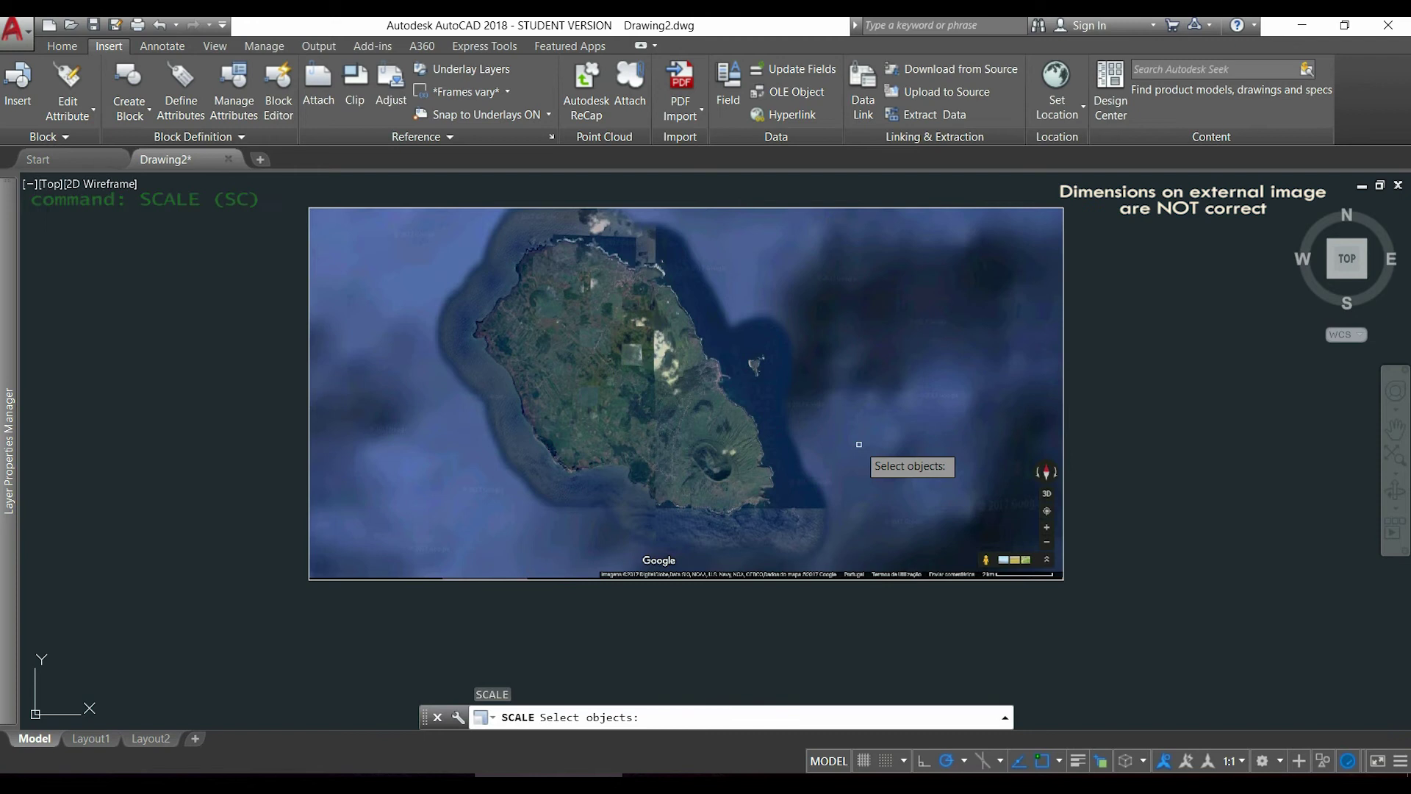
left_click(1065, 388)
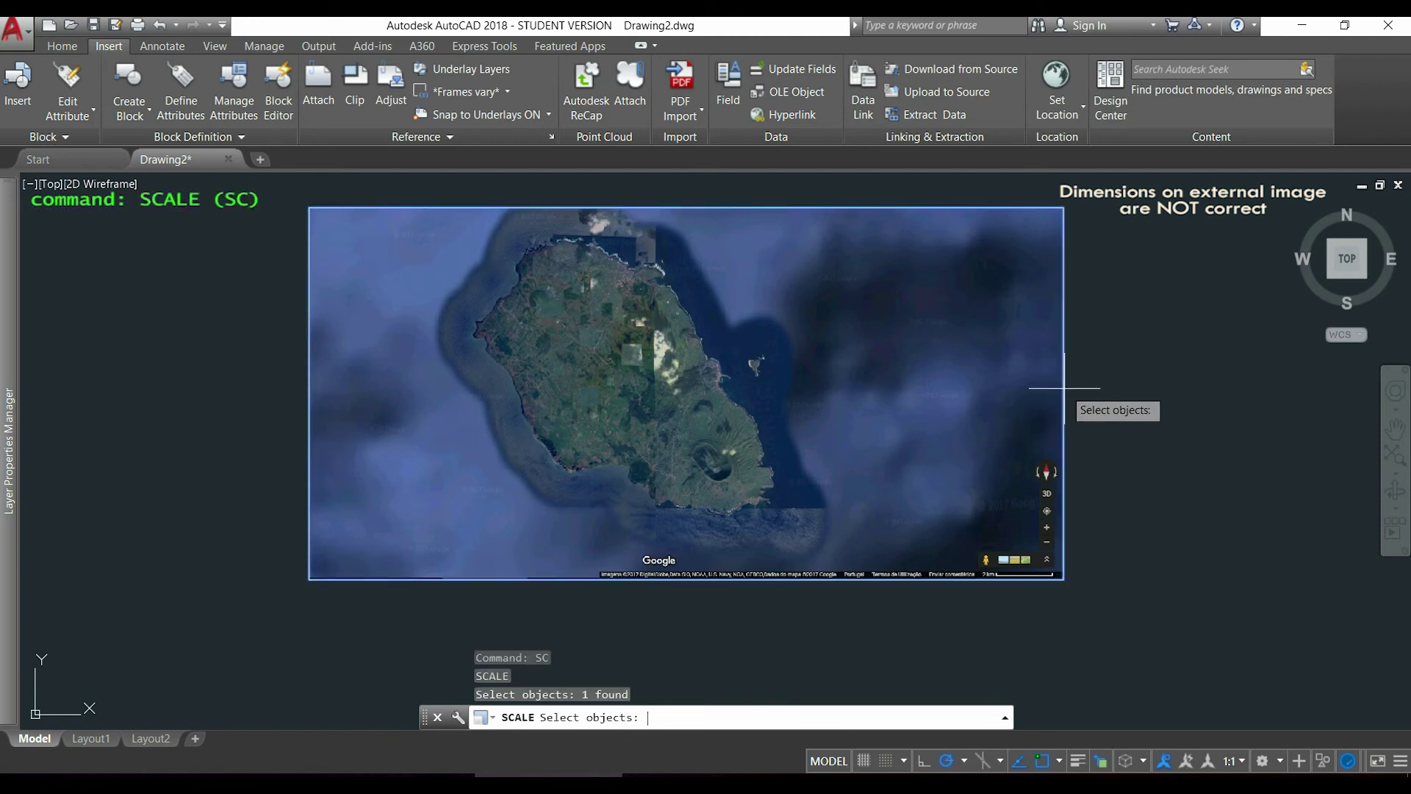
key("Return")
middle_click_drag(1102, 543, 999, 441)
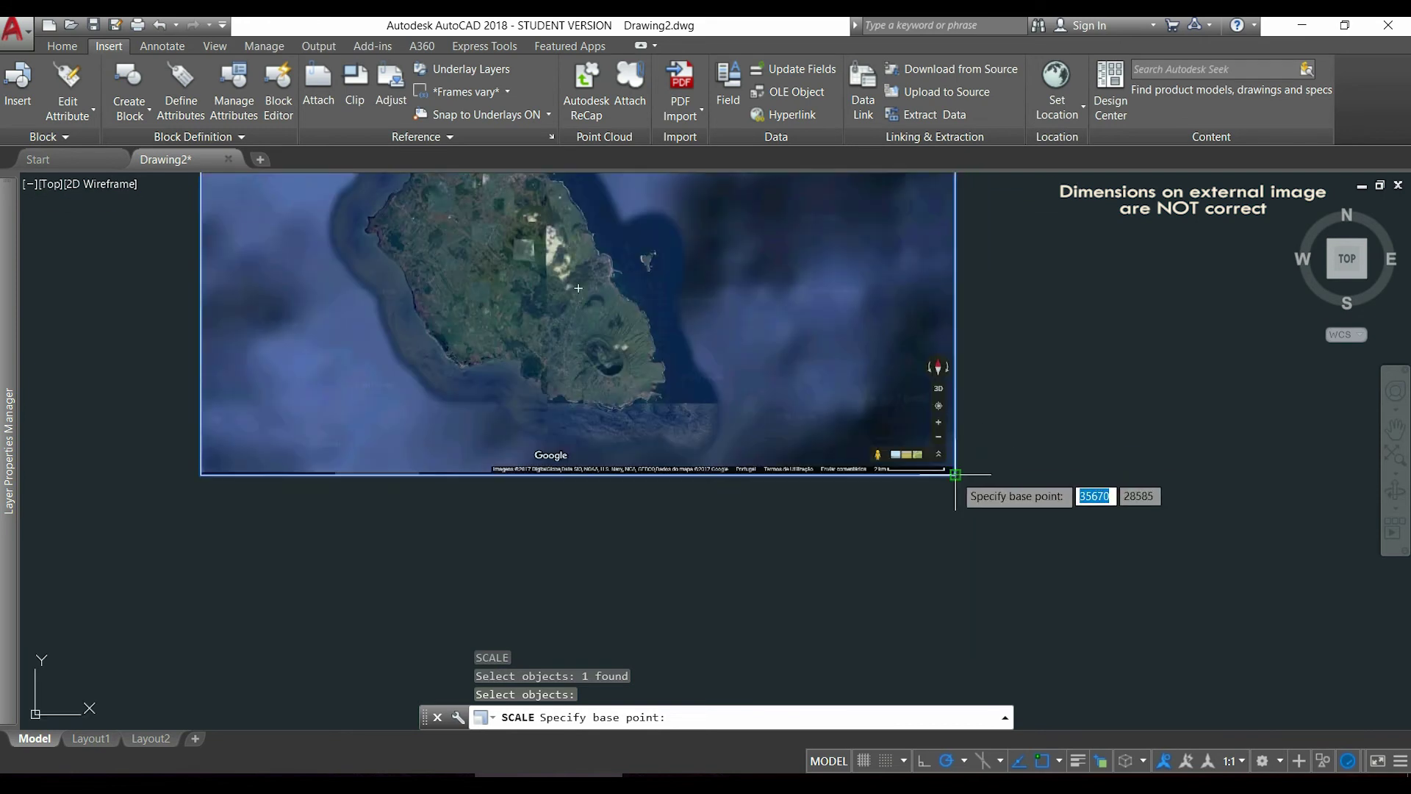
left_click(955, 474)
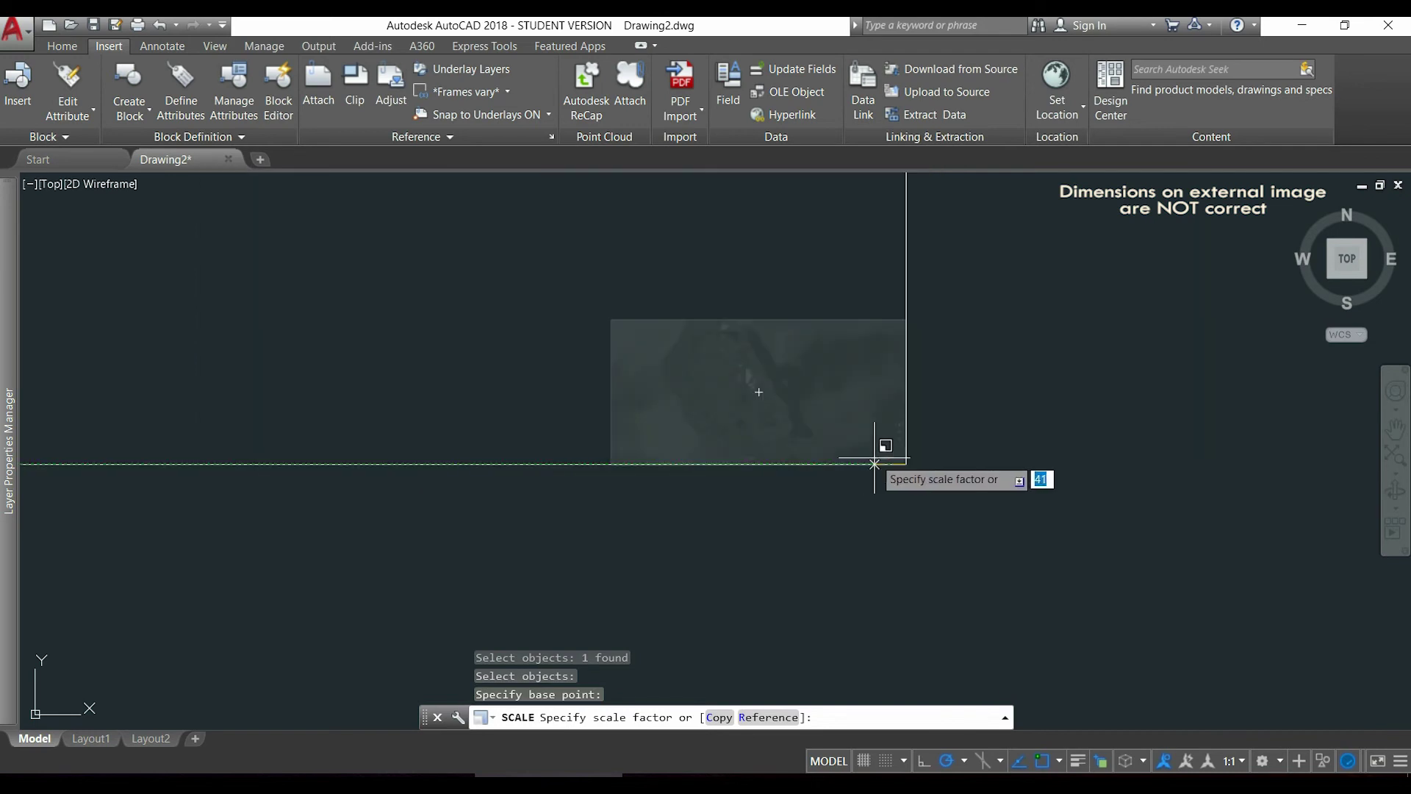
Step: Choose the Reference option and pick both ends of the 2 km scale bar
type("ref")
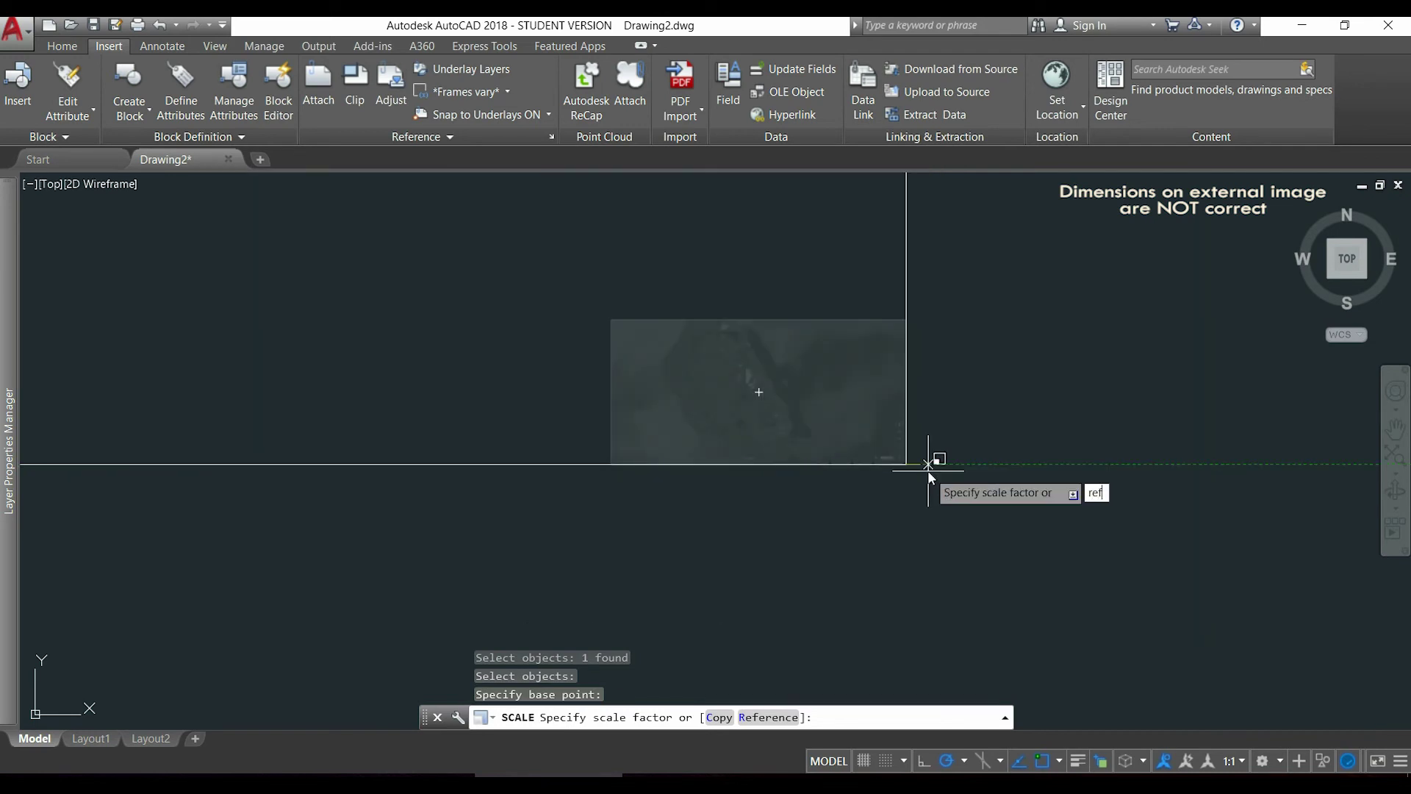
key("Return")
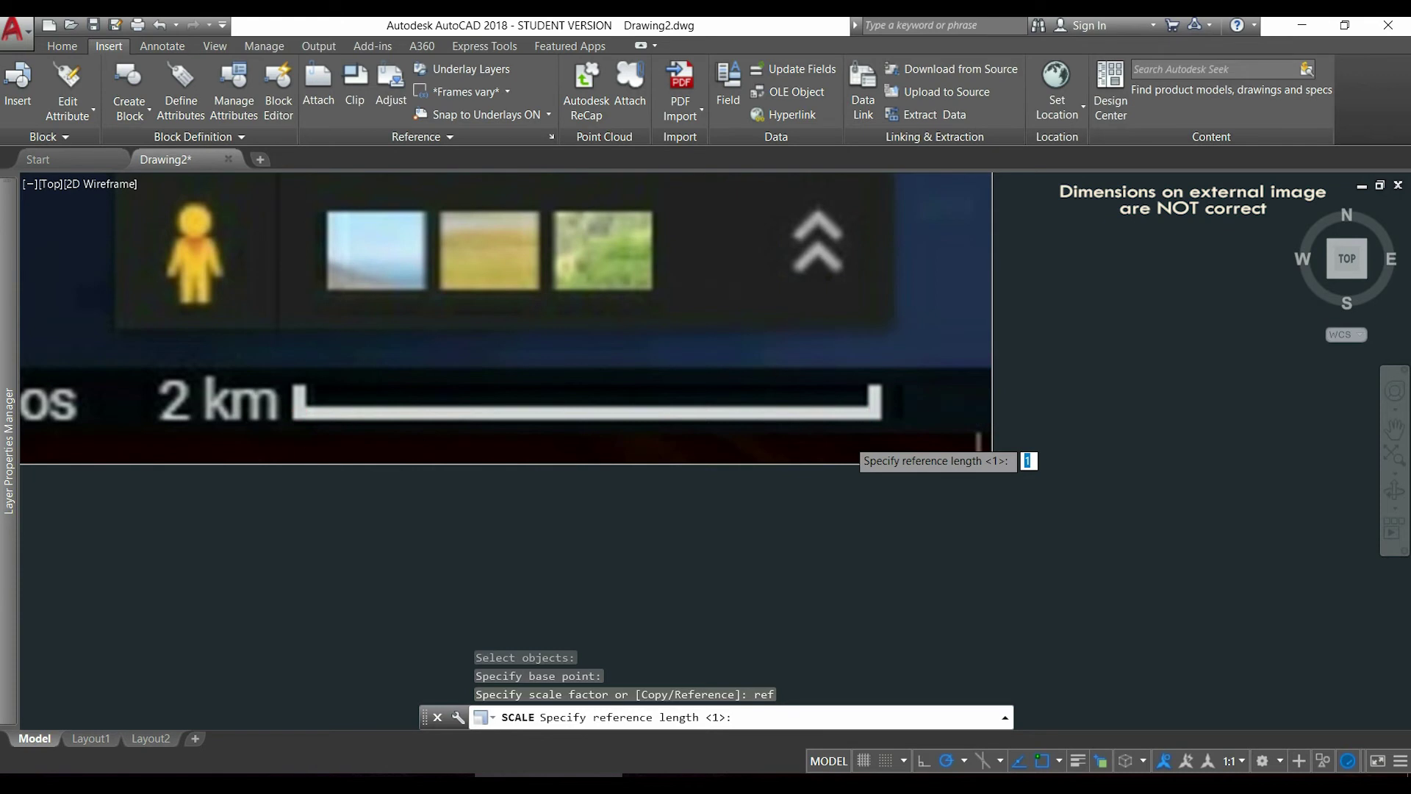
scroll(863, 434, "up", 8)
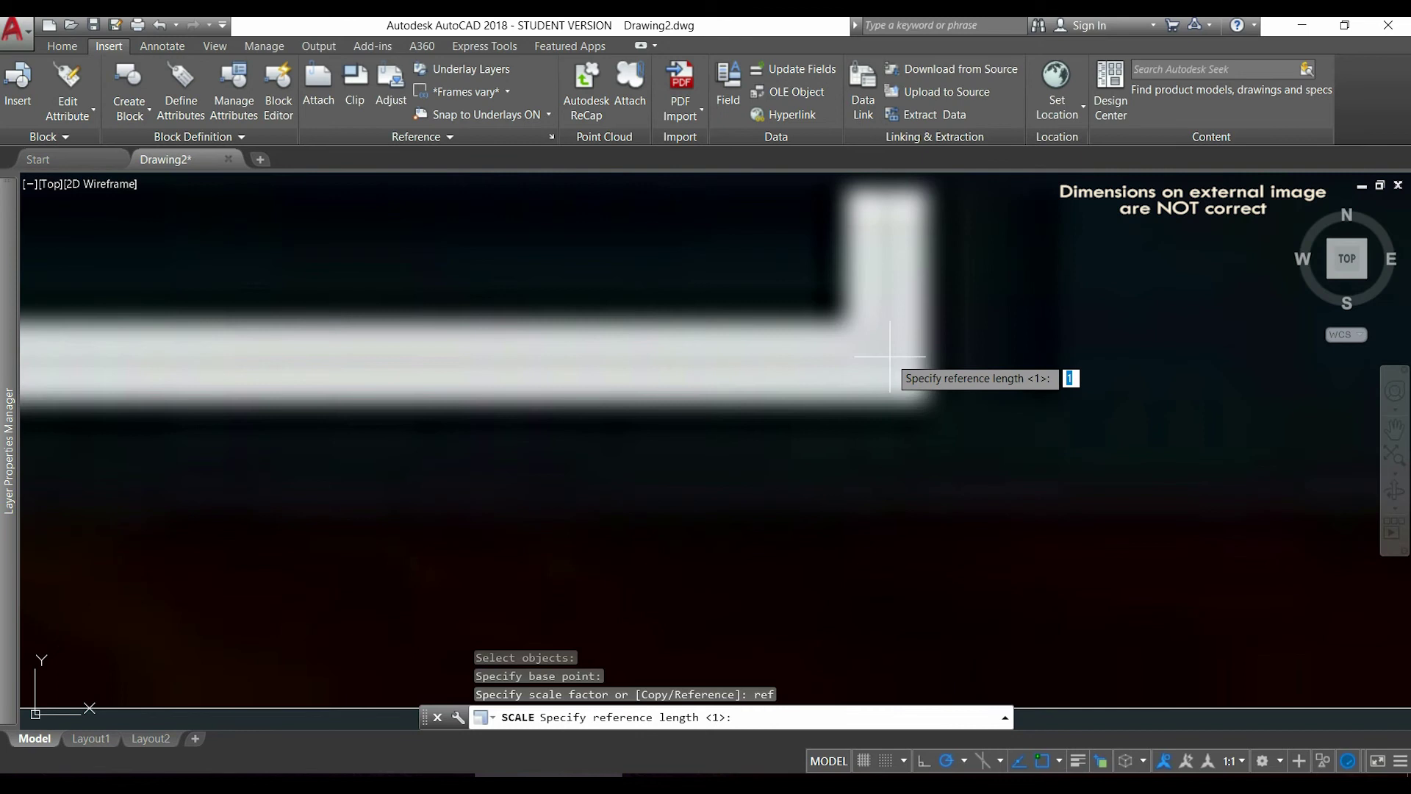
scroll(888, 372, "up", 2)
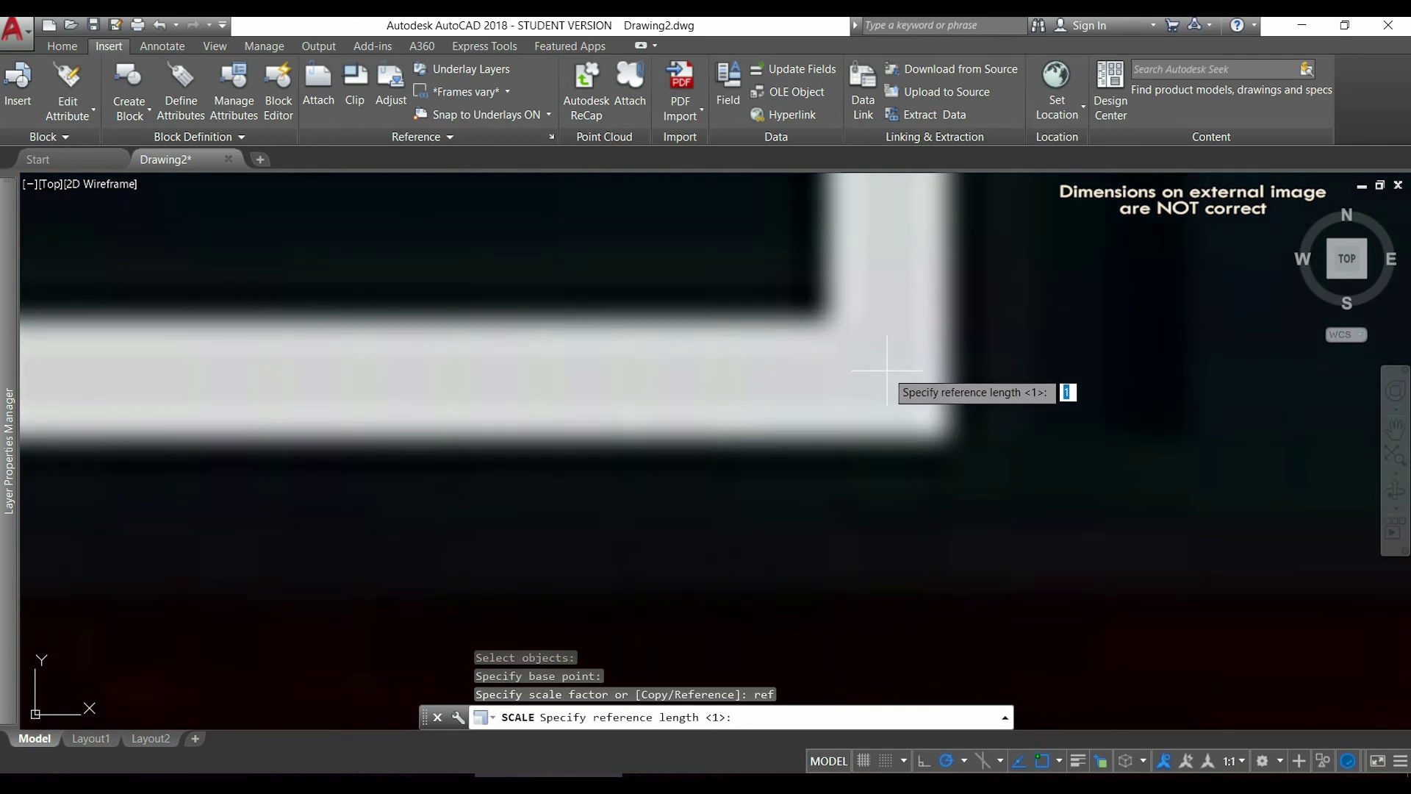
left_click(887, 370)
scroll(885, 371, "down", 4)
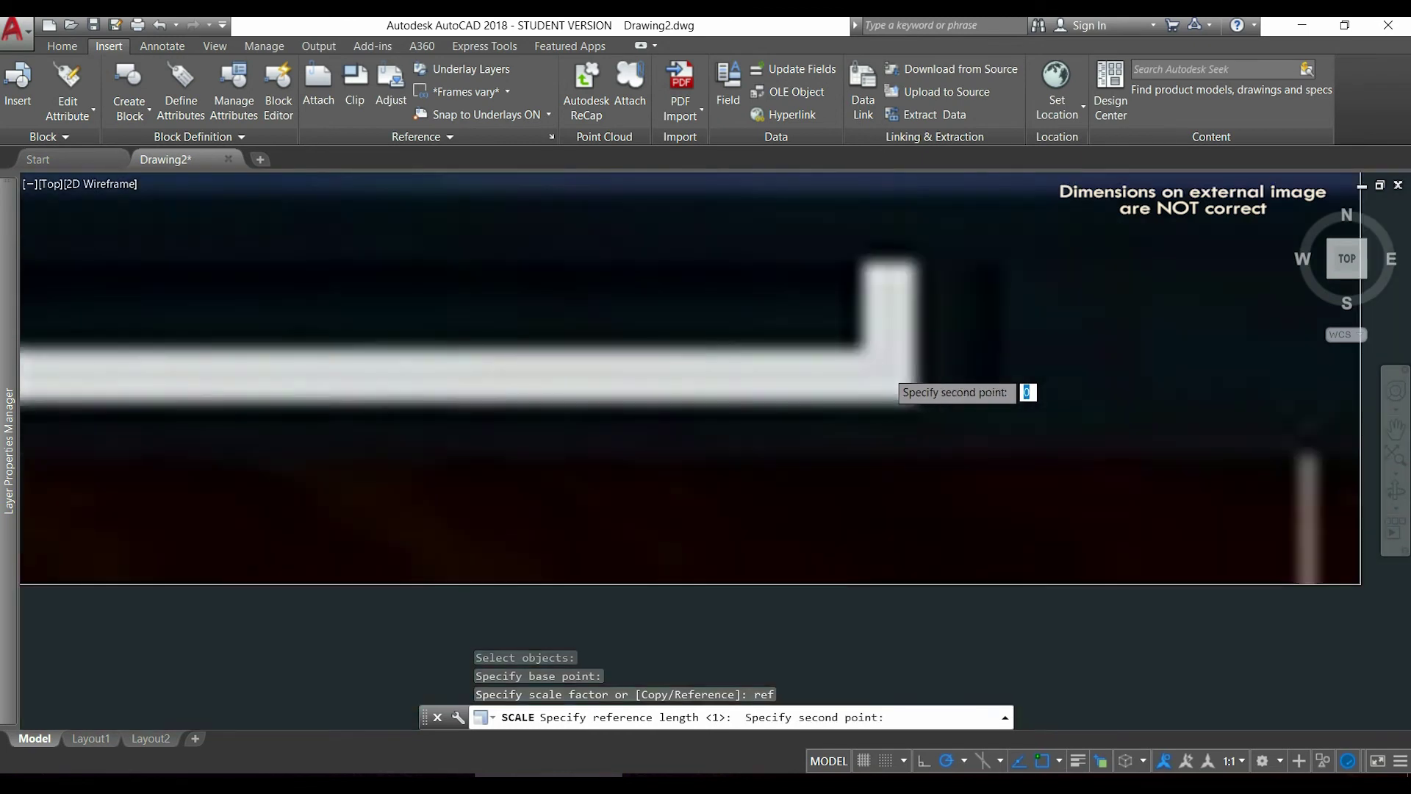
scroll(665, 372, "up", 10)
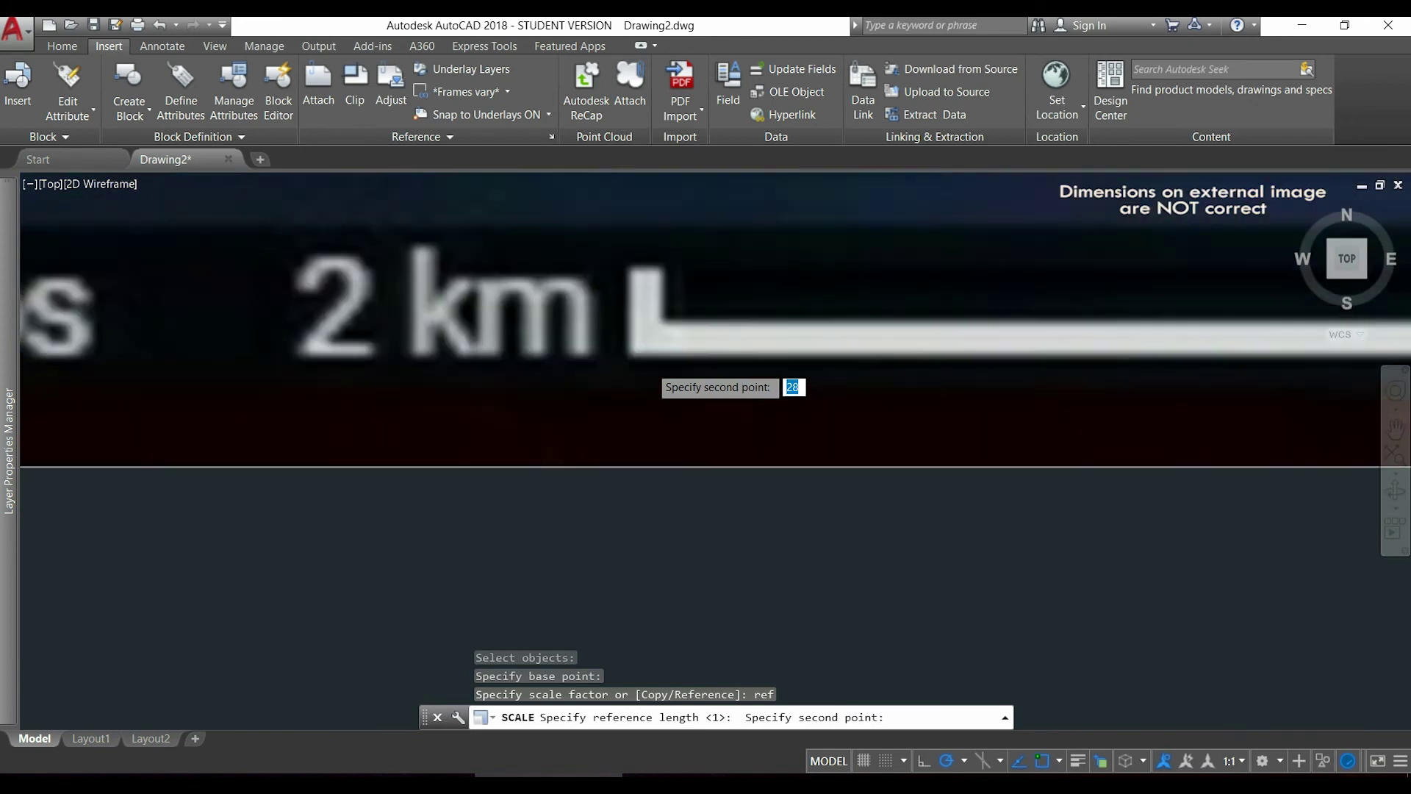
scroll(652, 384, "up", 2)
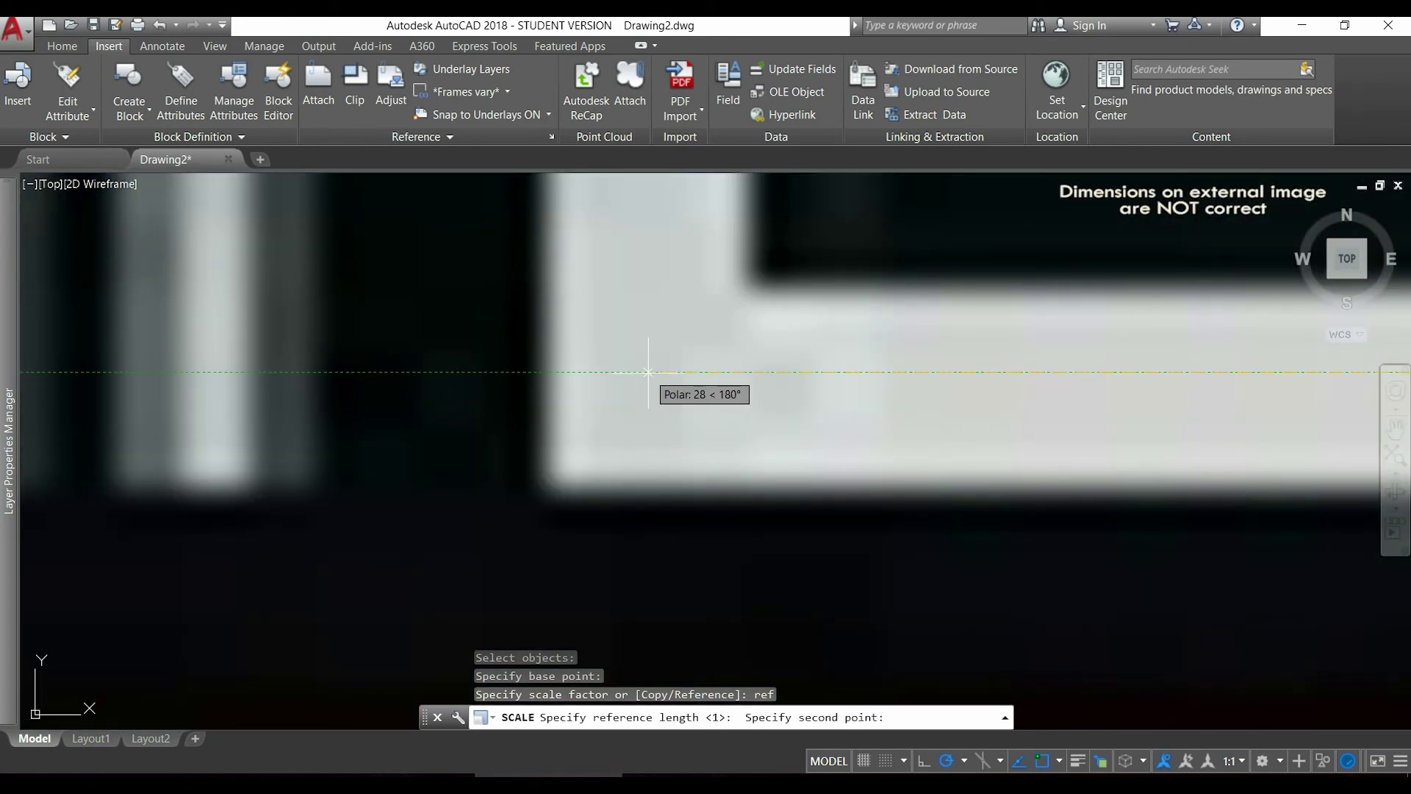
left_click(648, 372)
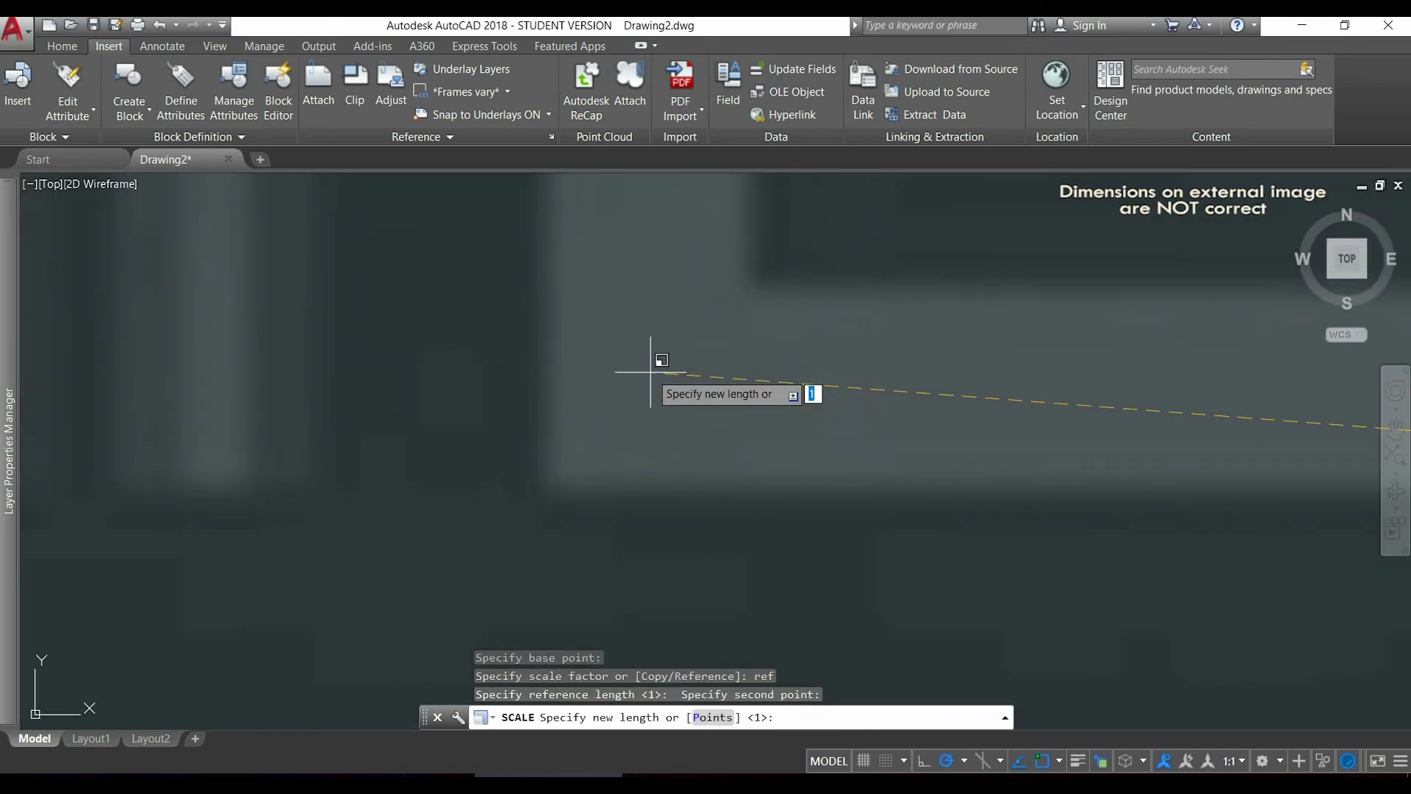
Step: Enter 2000 as the new reference length to rescale the image
scroll(650, 372, "down", 5)
type("2")
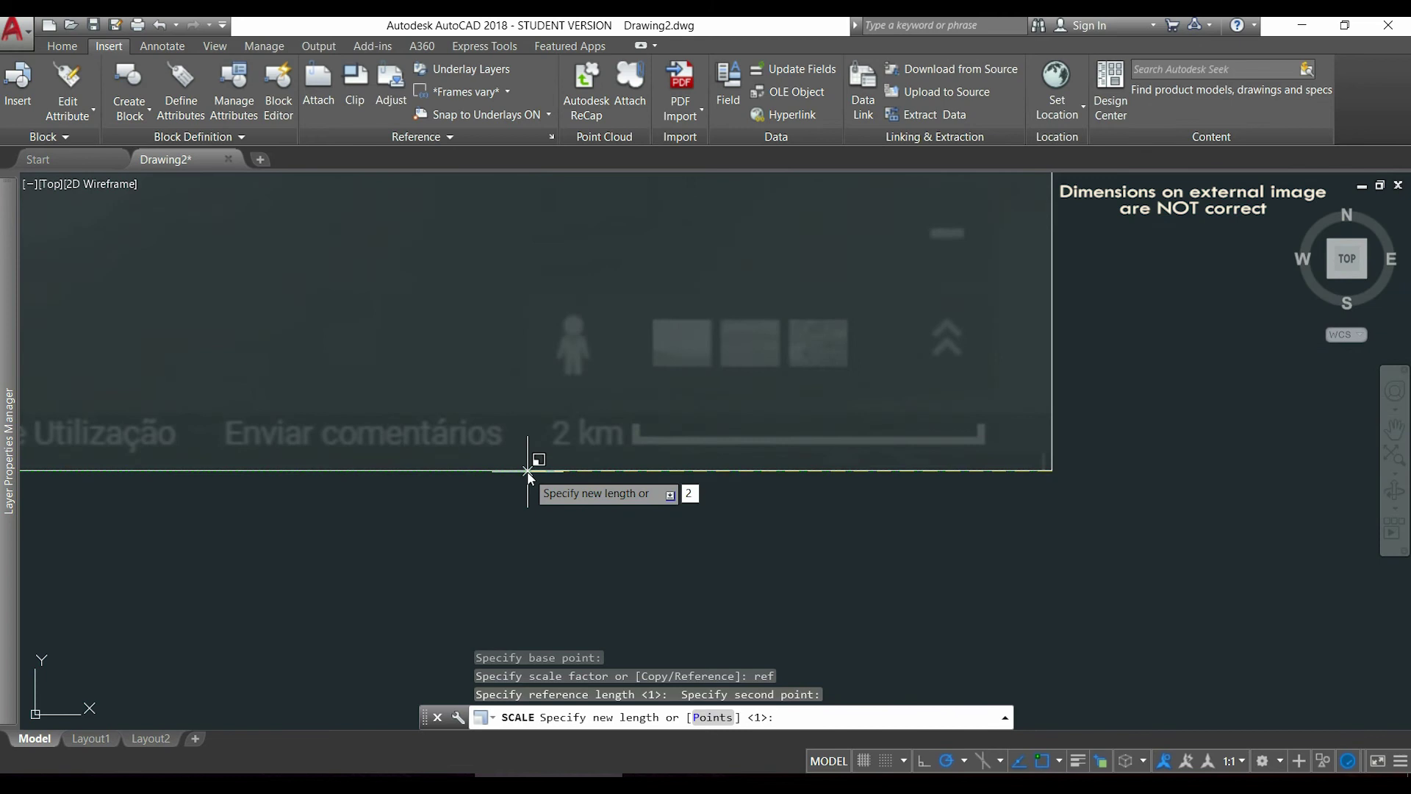
type("000")
key("Return")
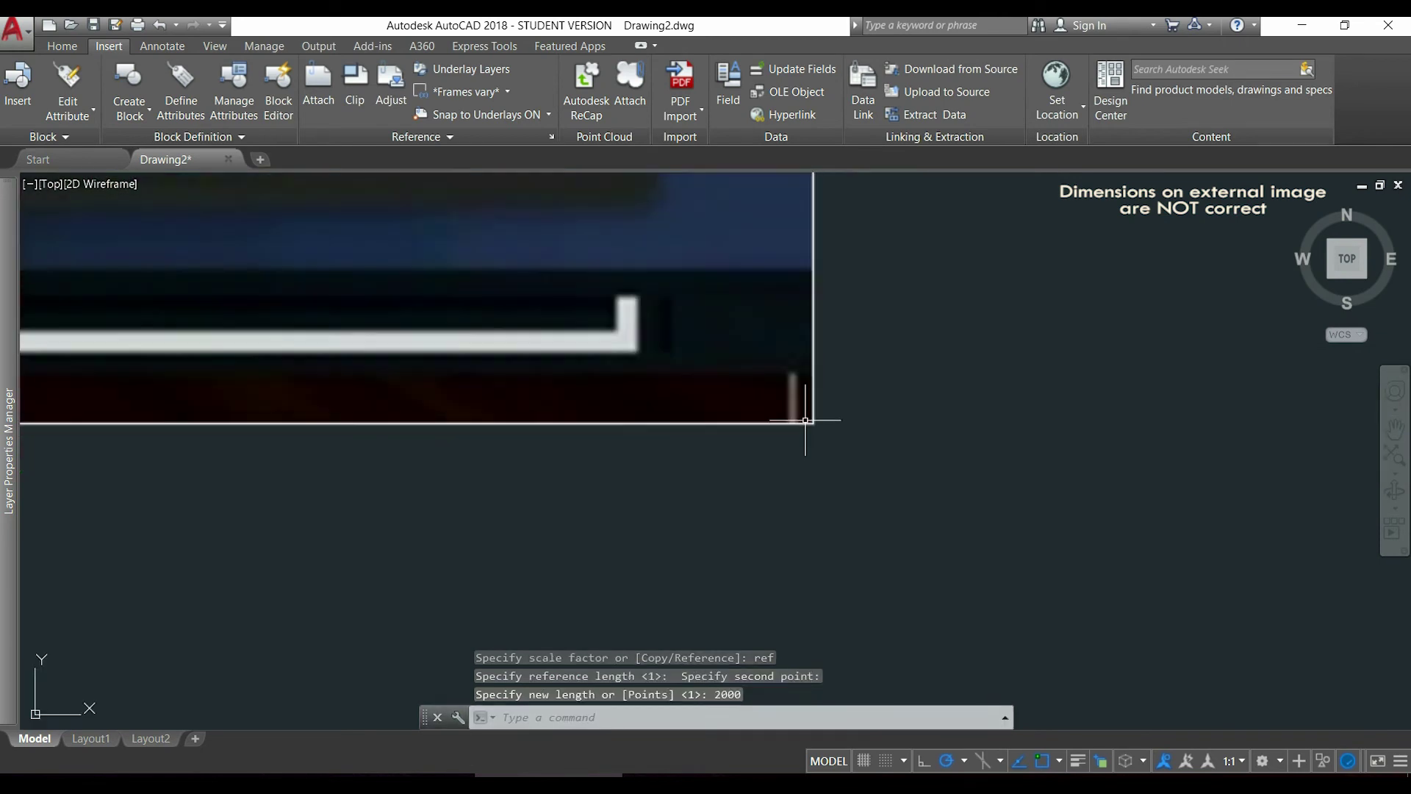
scroll(845, 415, "down", 6)
Step: Run DIST from the scale bar's right end, then restart it and pick a first point on the island
scroll(911, 371, "down", 2)
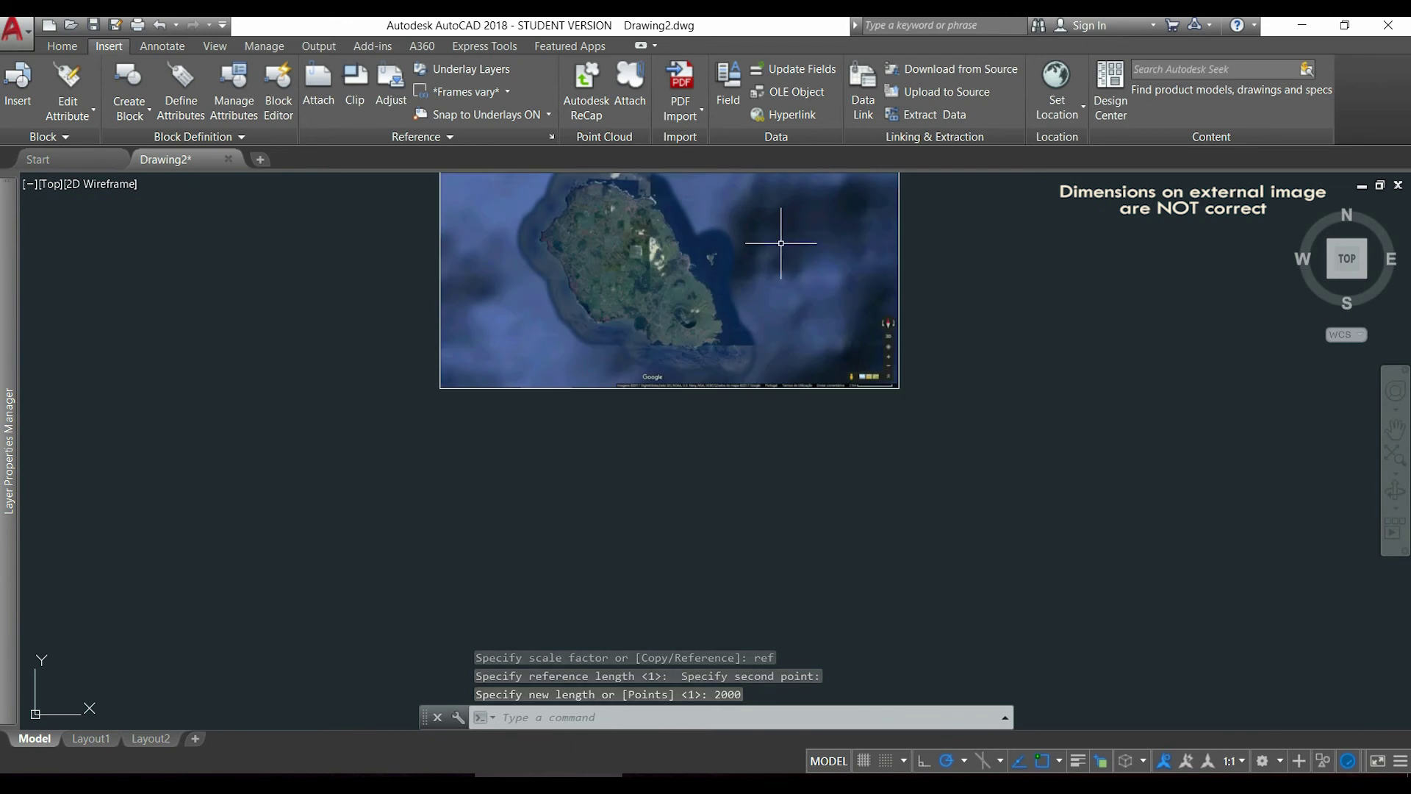
middle_click_drag(781, 242, 778, 331)
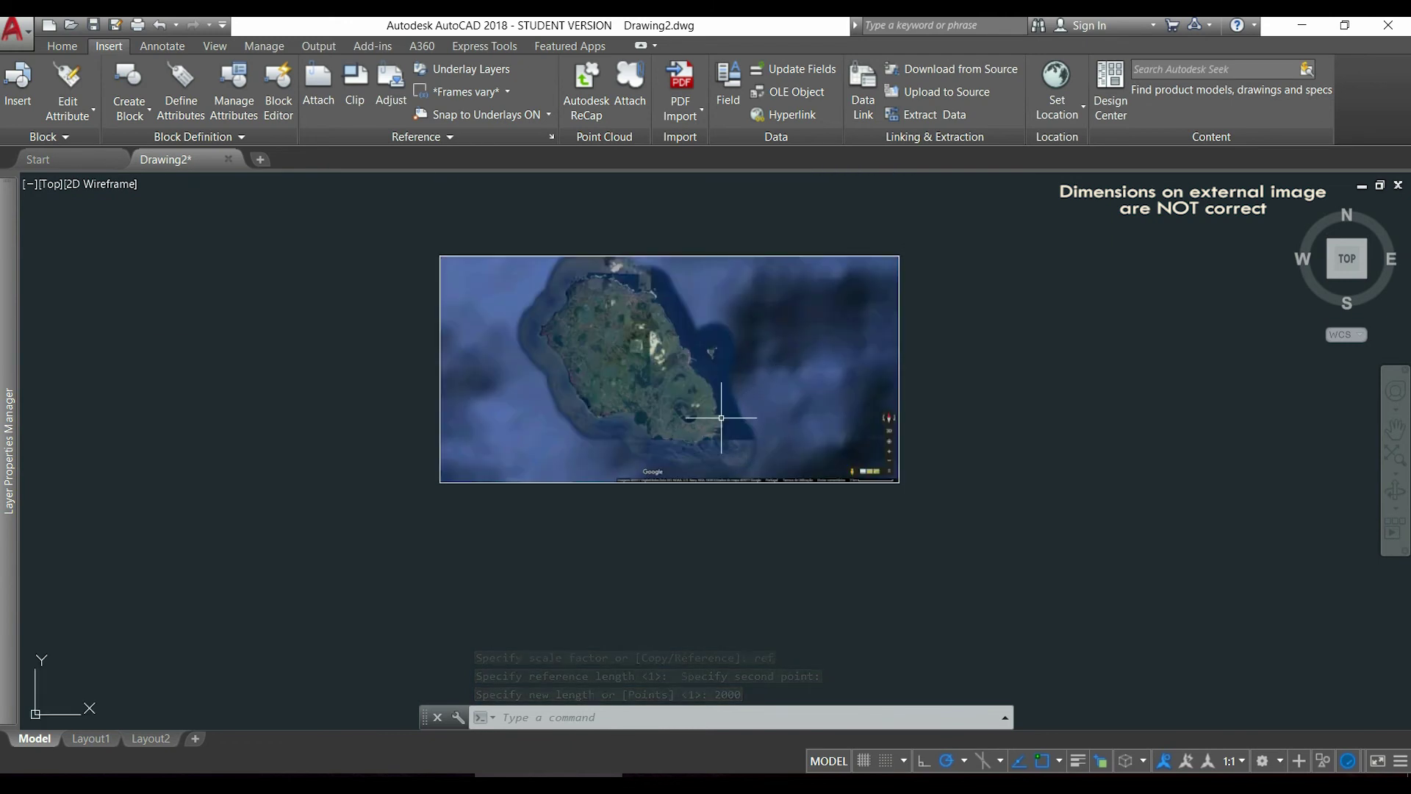
scroll(719, 417, "up", 4)
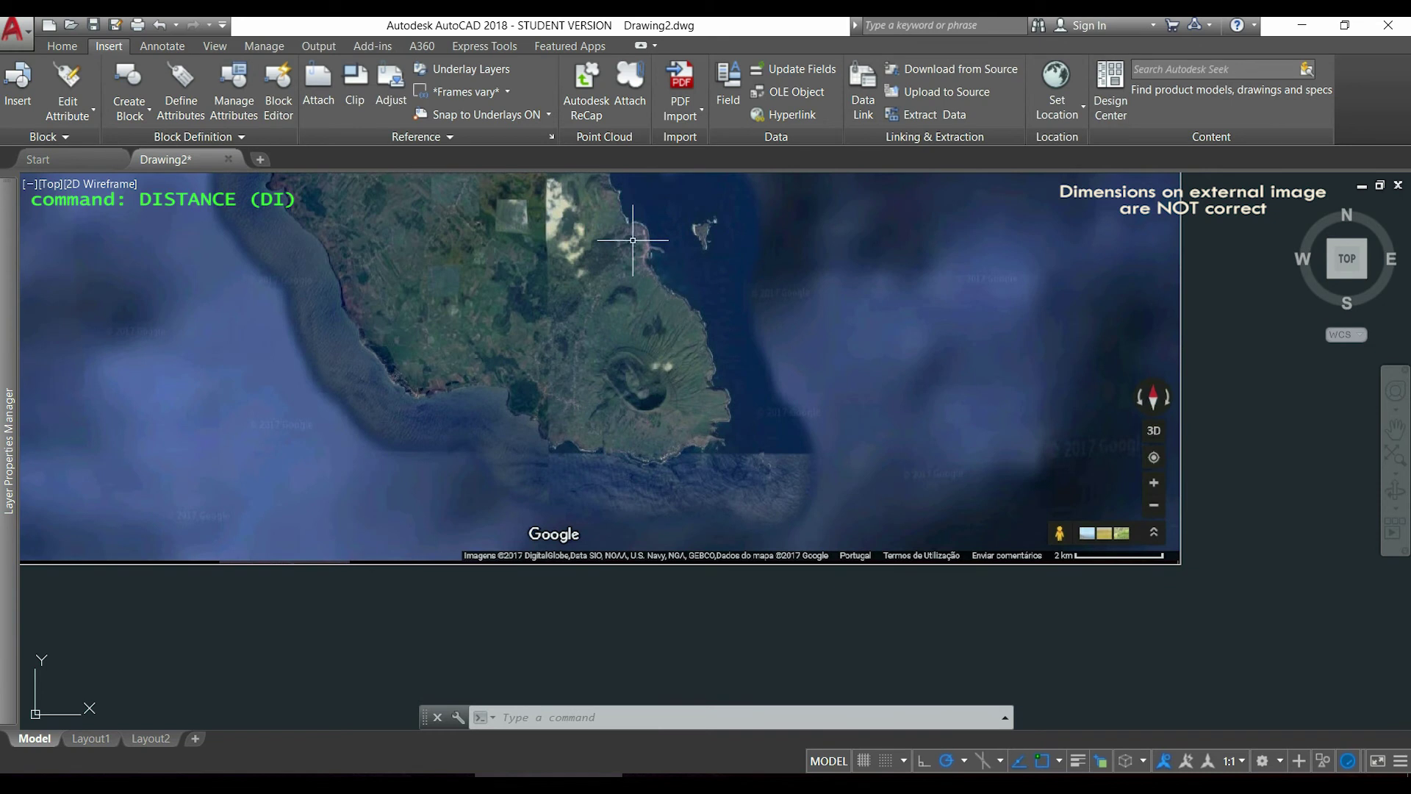
type("di")
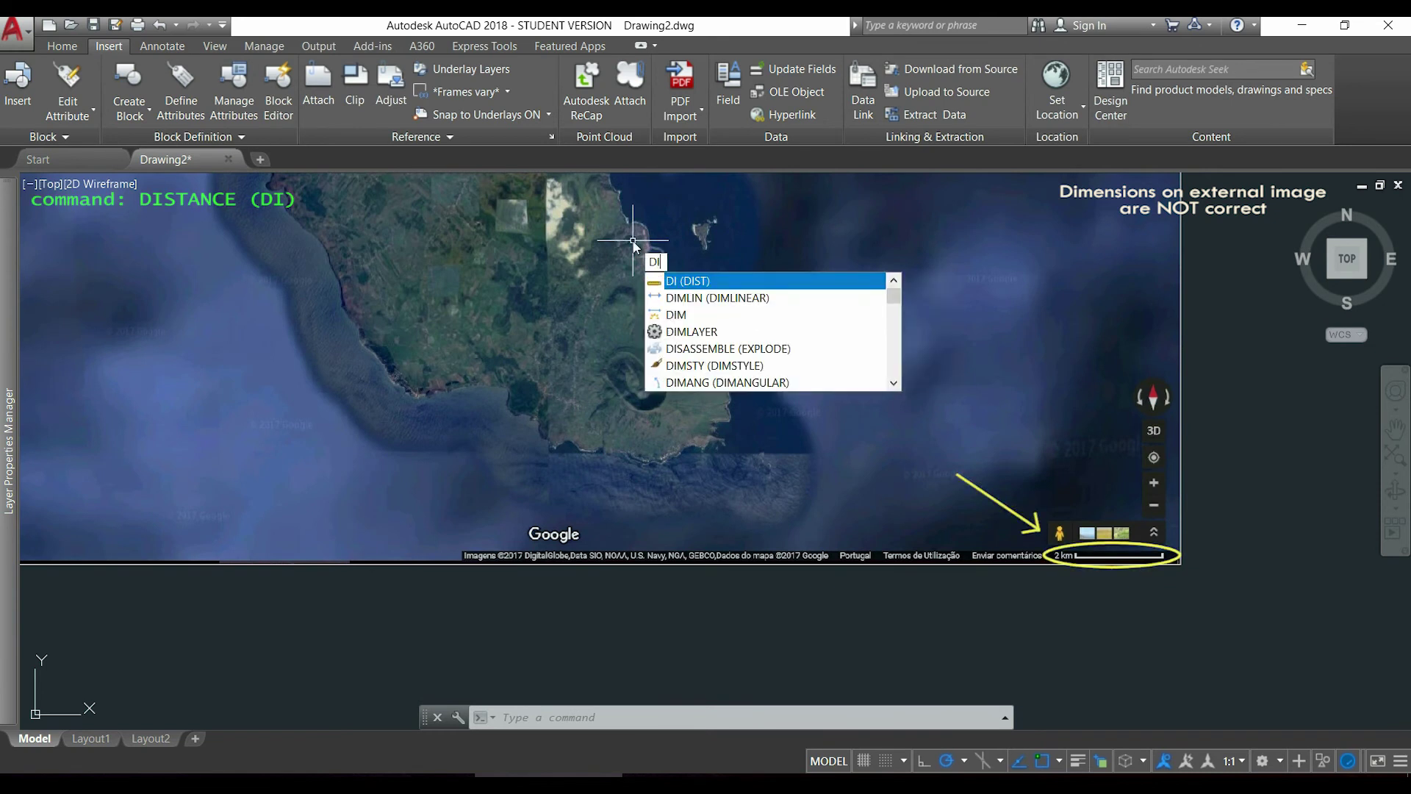
key("Return")
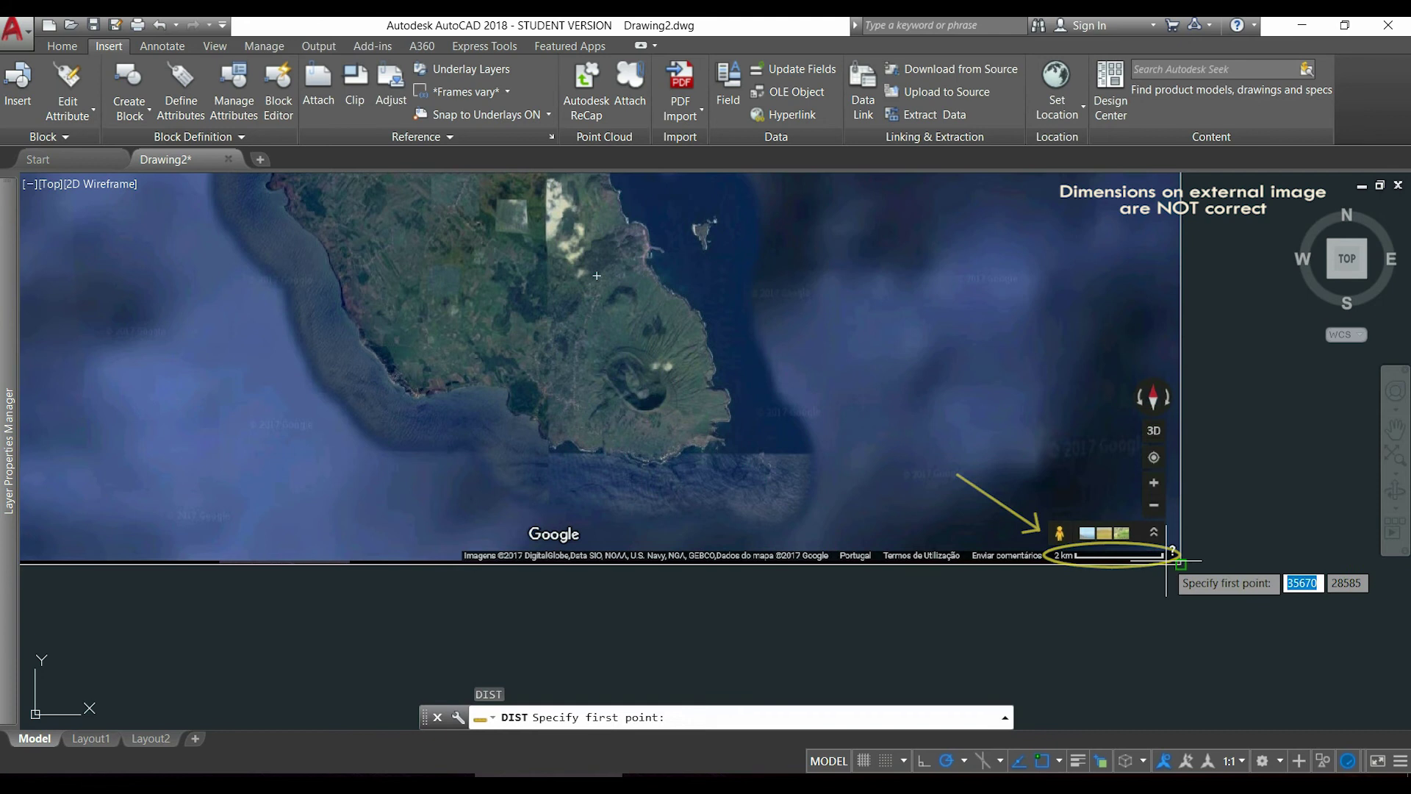
scroll(1151, 553, "up", 10)
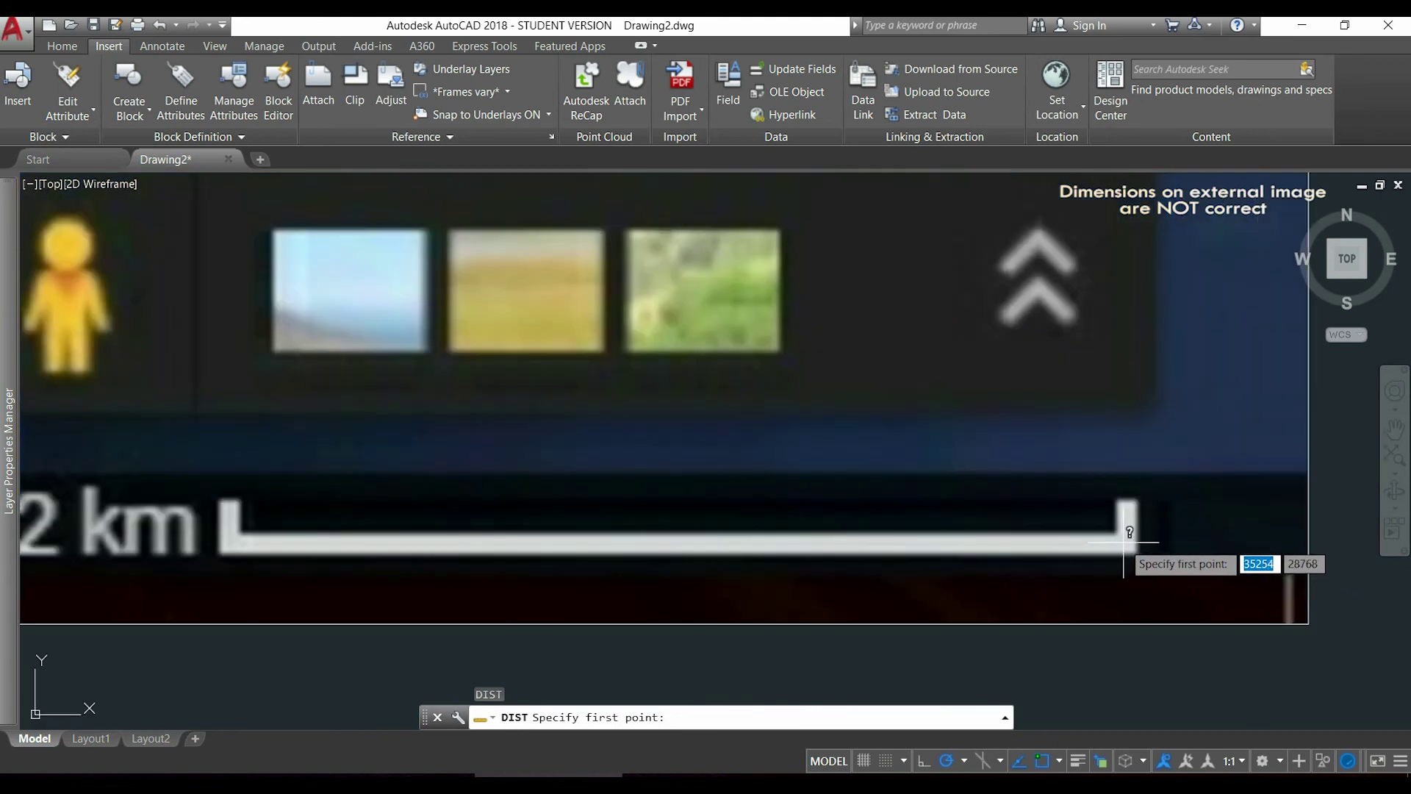
left_click(1124, 543)
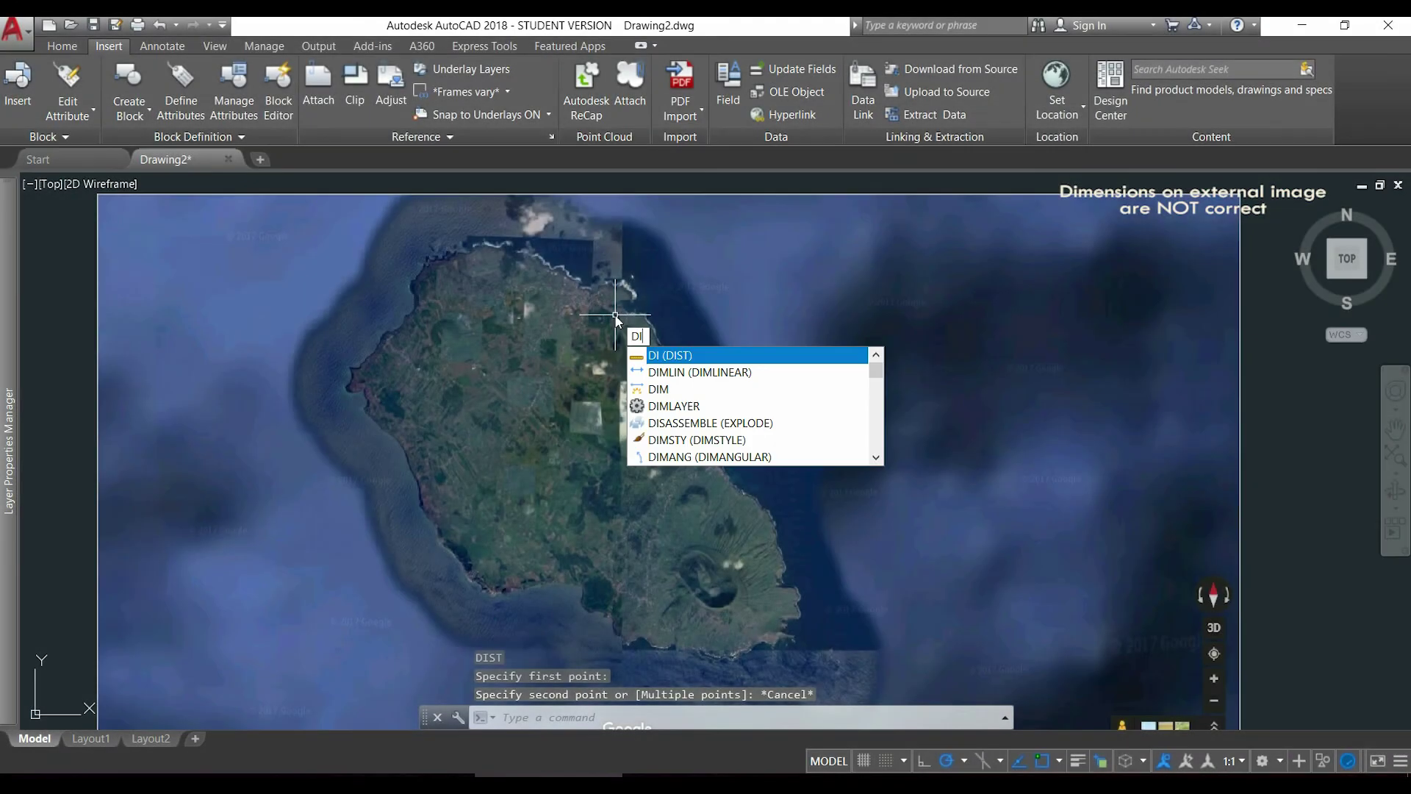
key("Return")
scroll(610, 316, "up", 5)
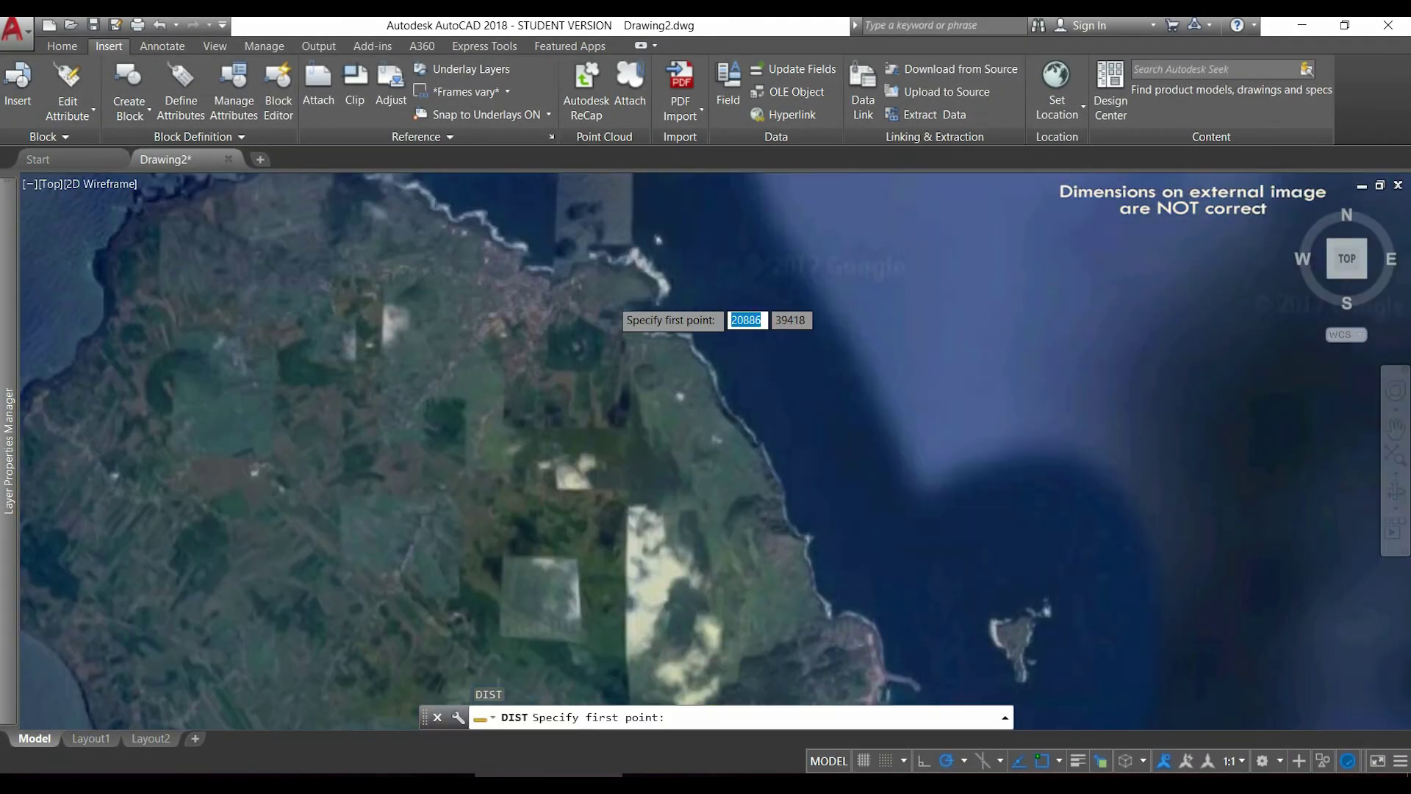
left_click(606, 328)
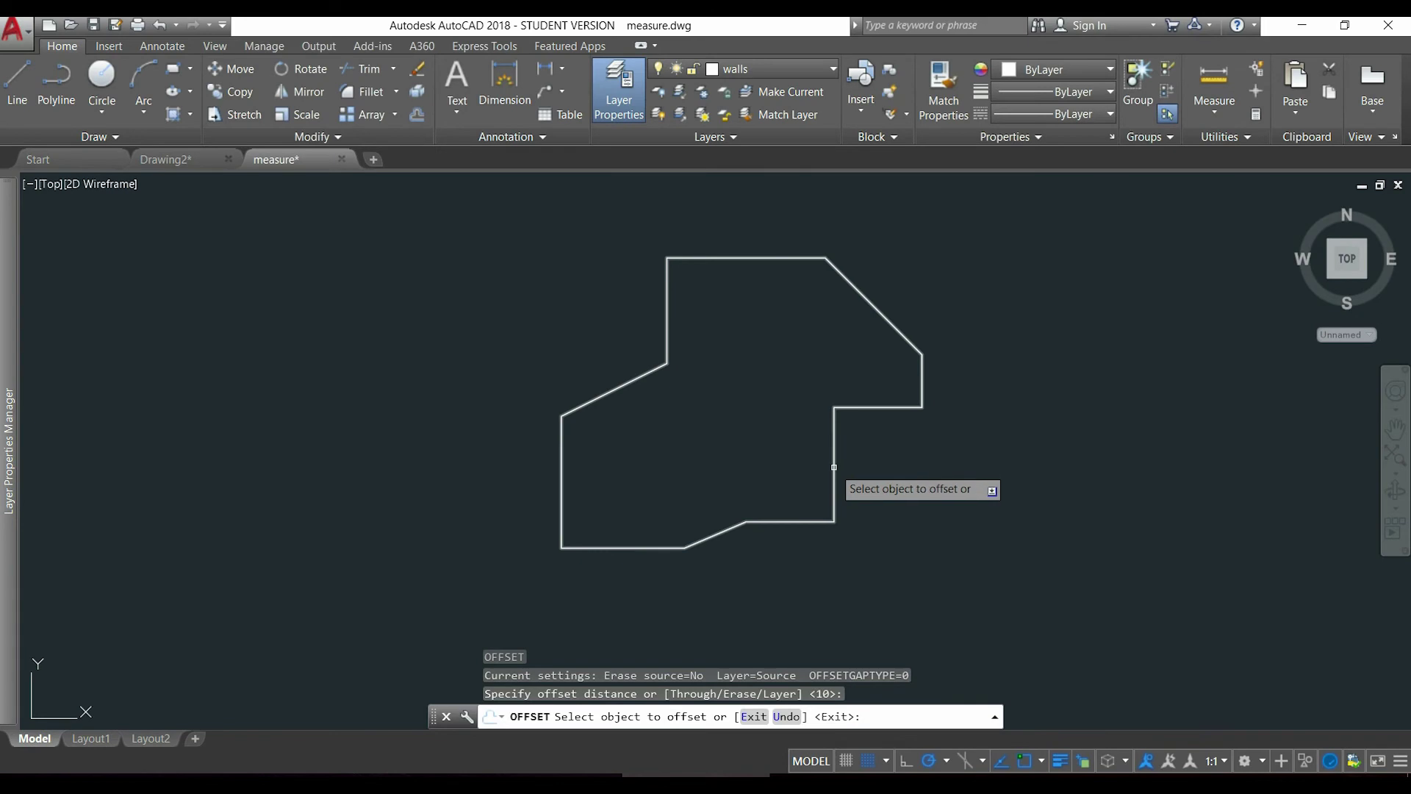
left_click(832, 467)
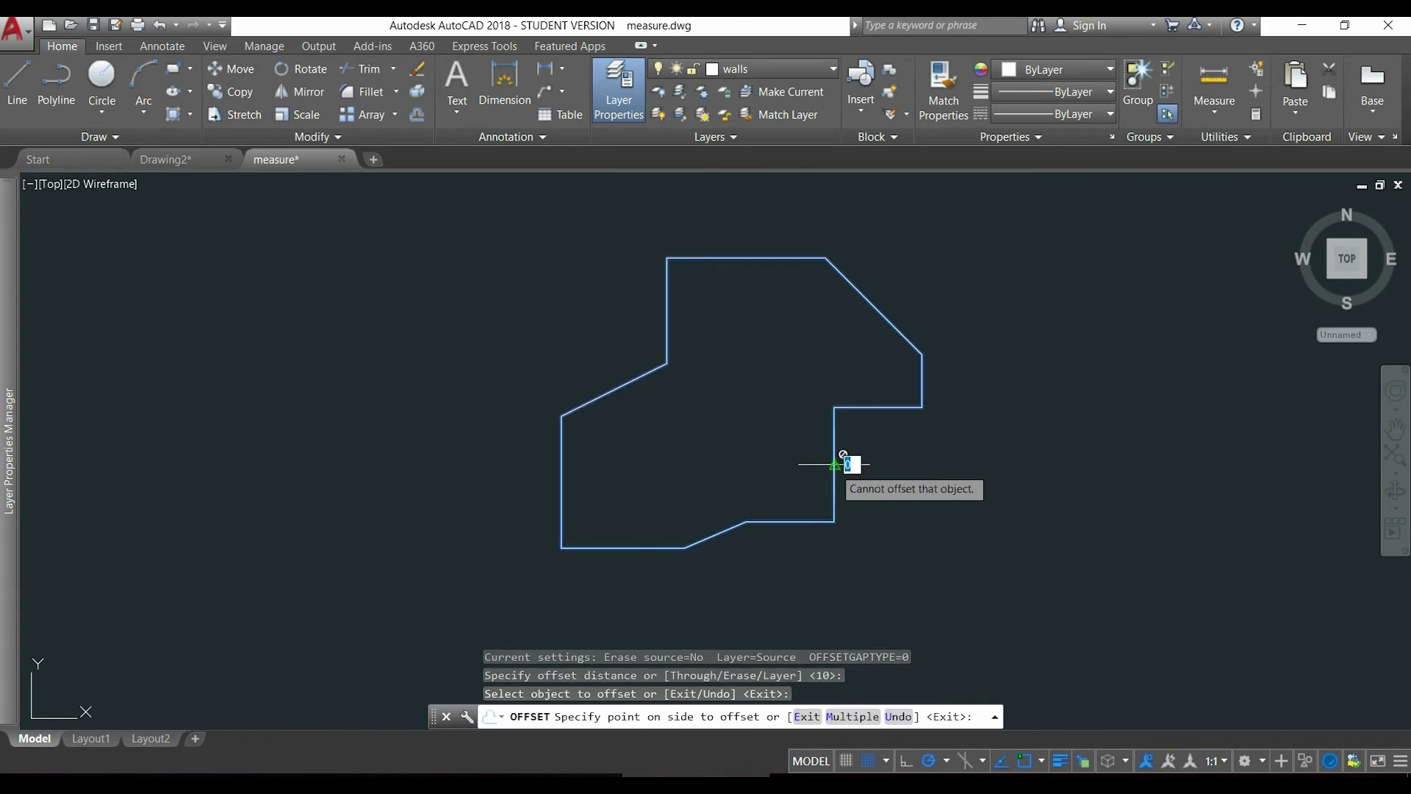
left_click(781, 464)
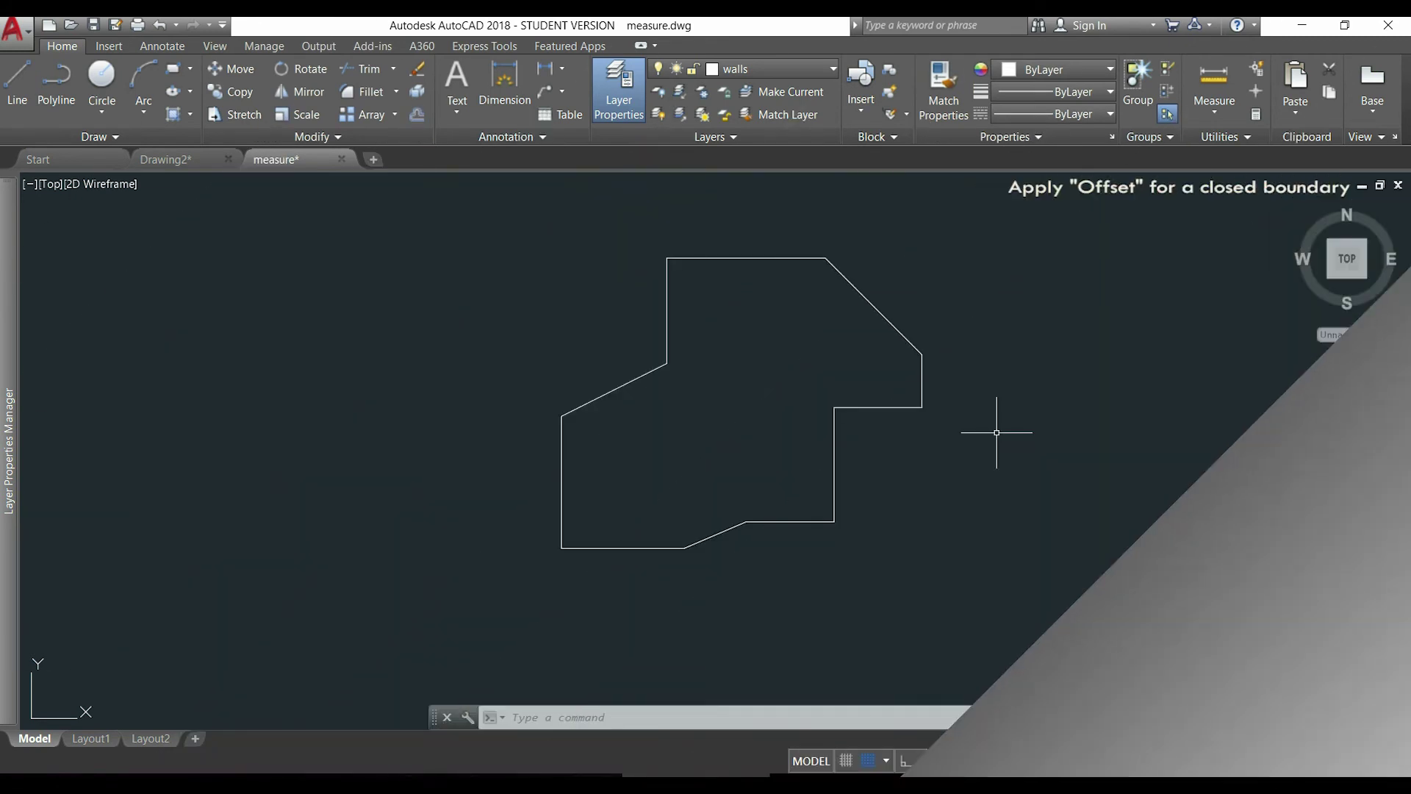
type("O")
key("Return")
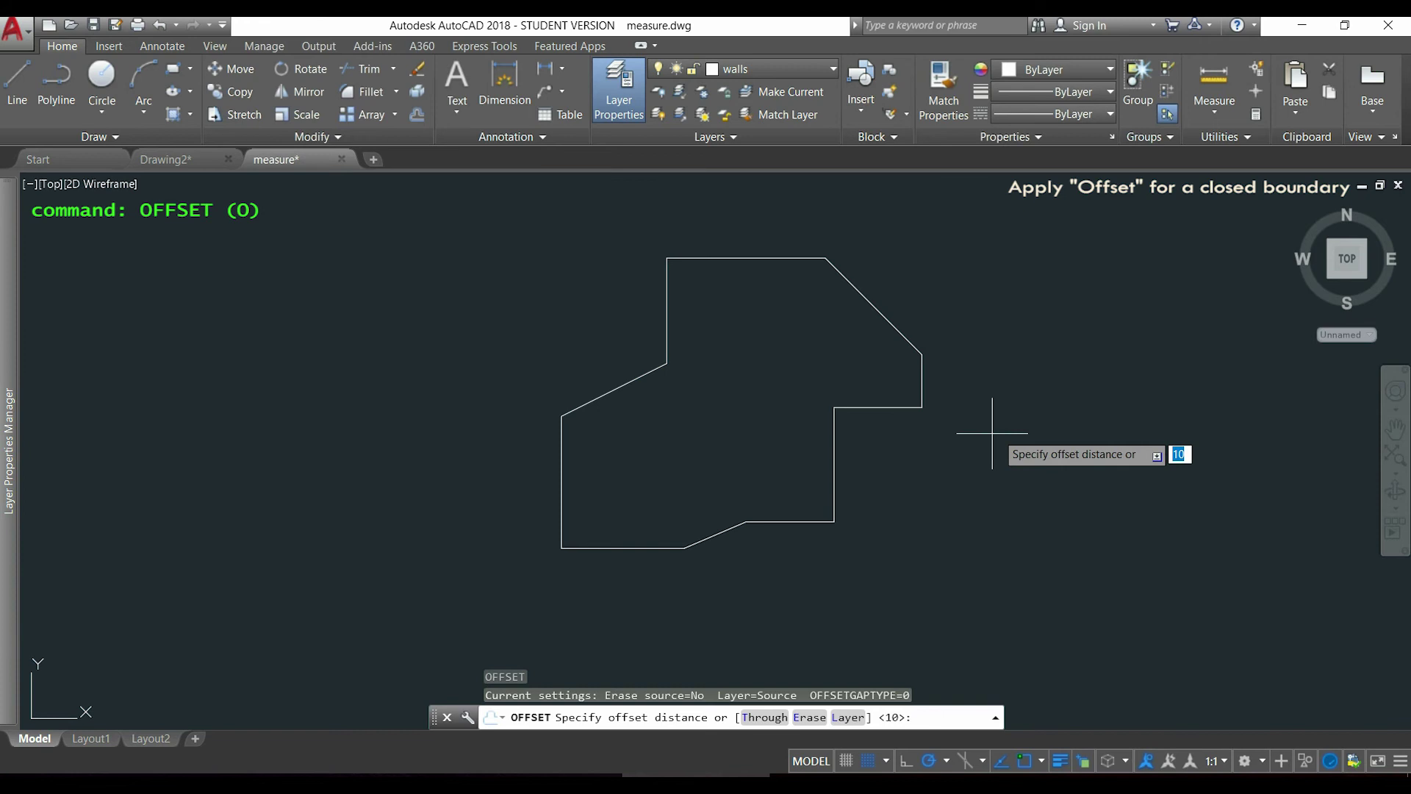
key("Return")
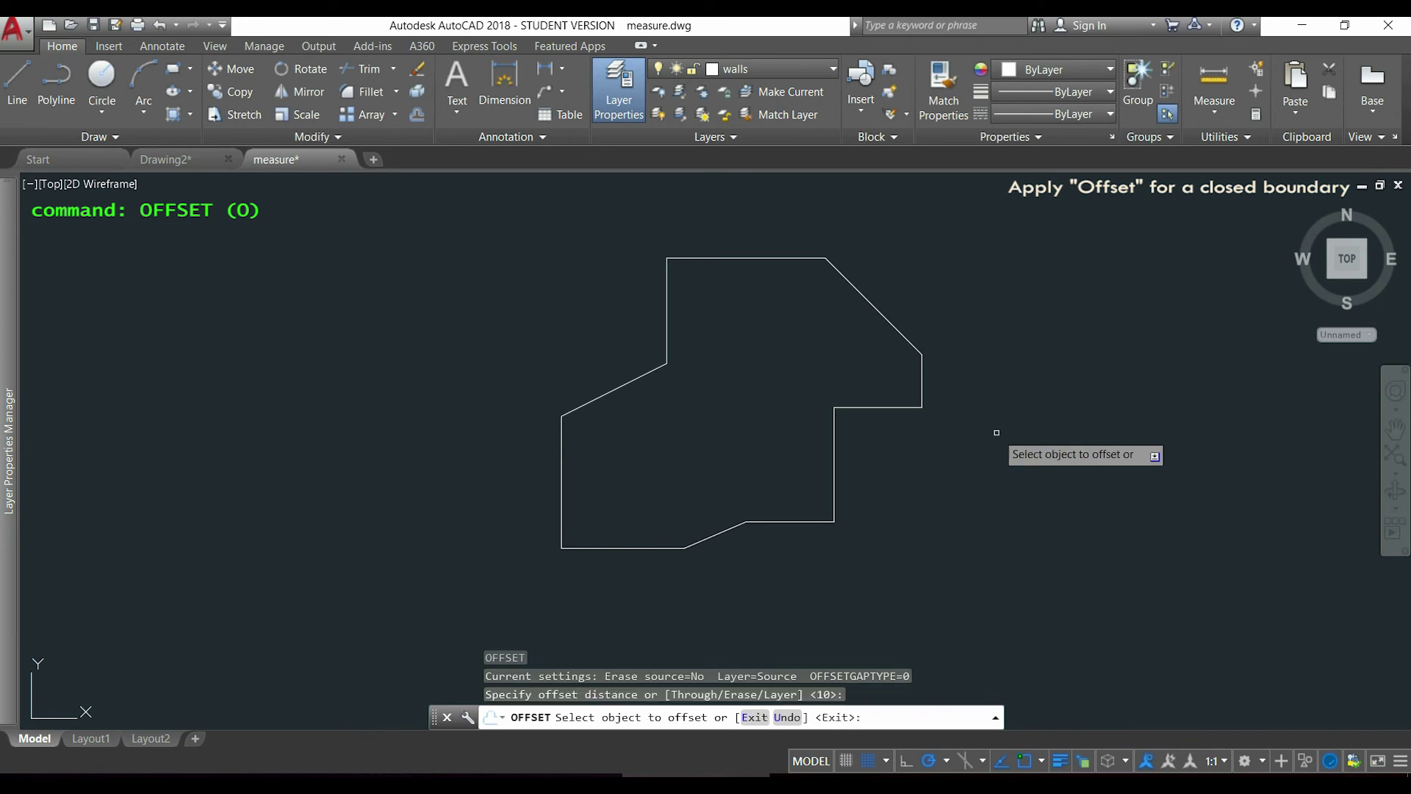
key("ctrl+z")
key("ctrl+z")
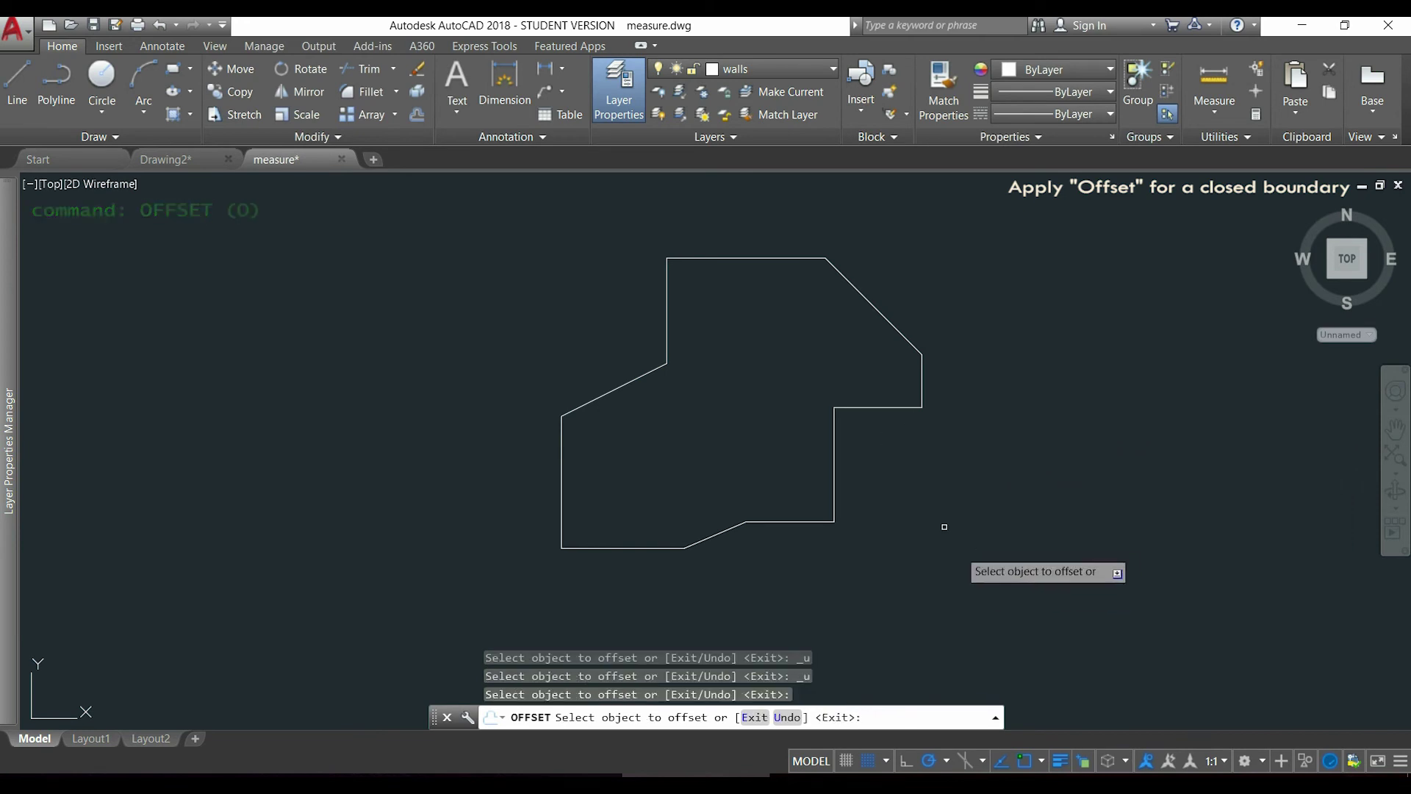
left_click(853, 282)
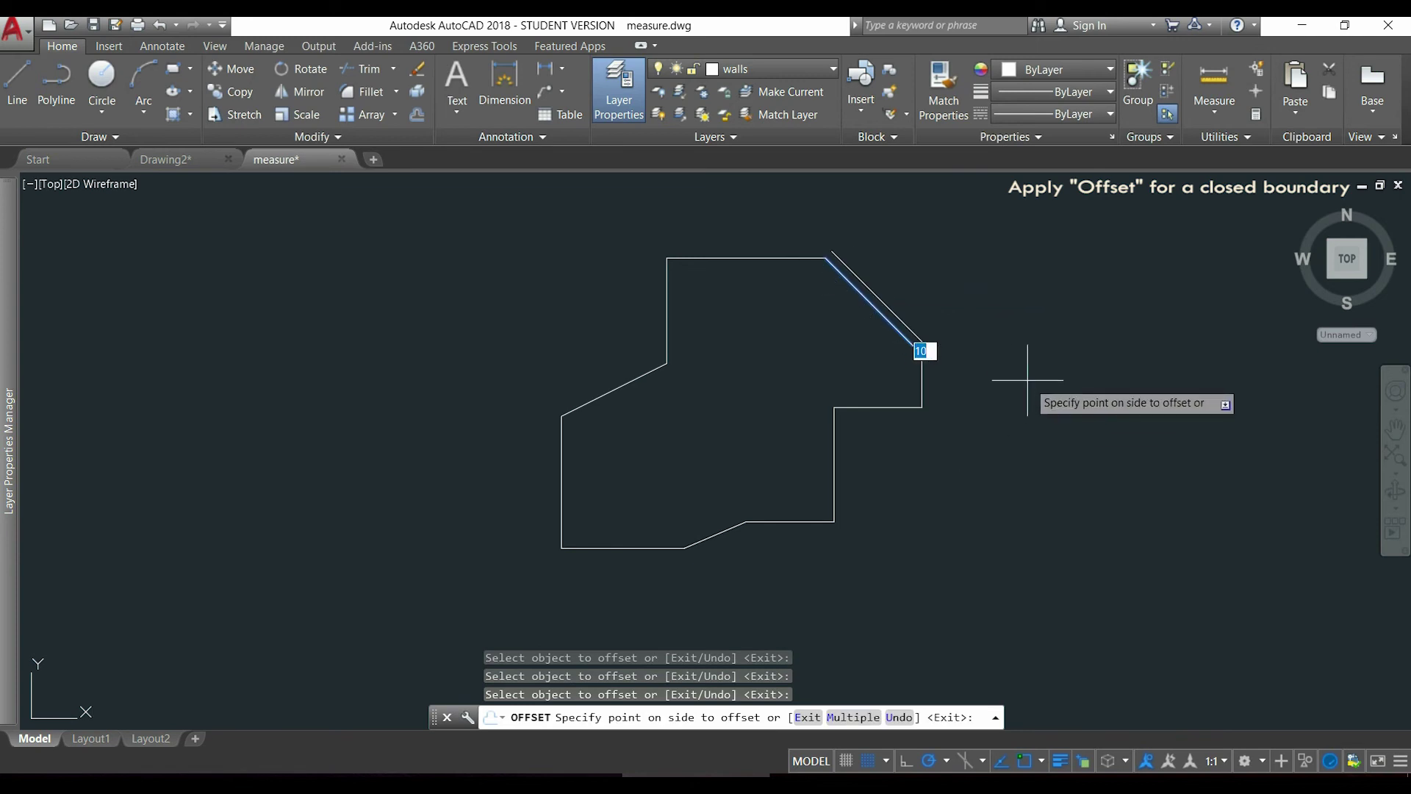
key("Escape")
key("Return")
key("Return")
left_click(833, 467)
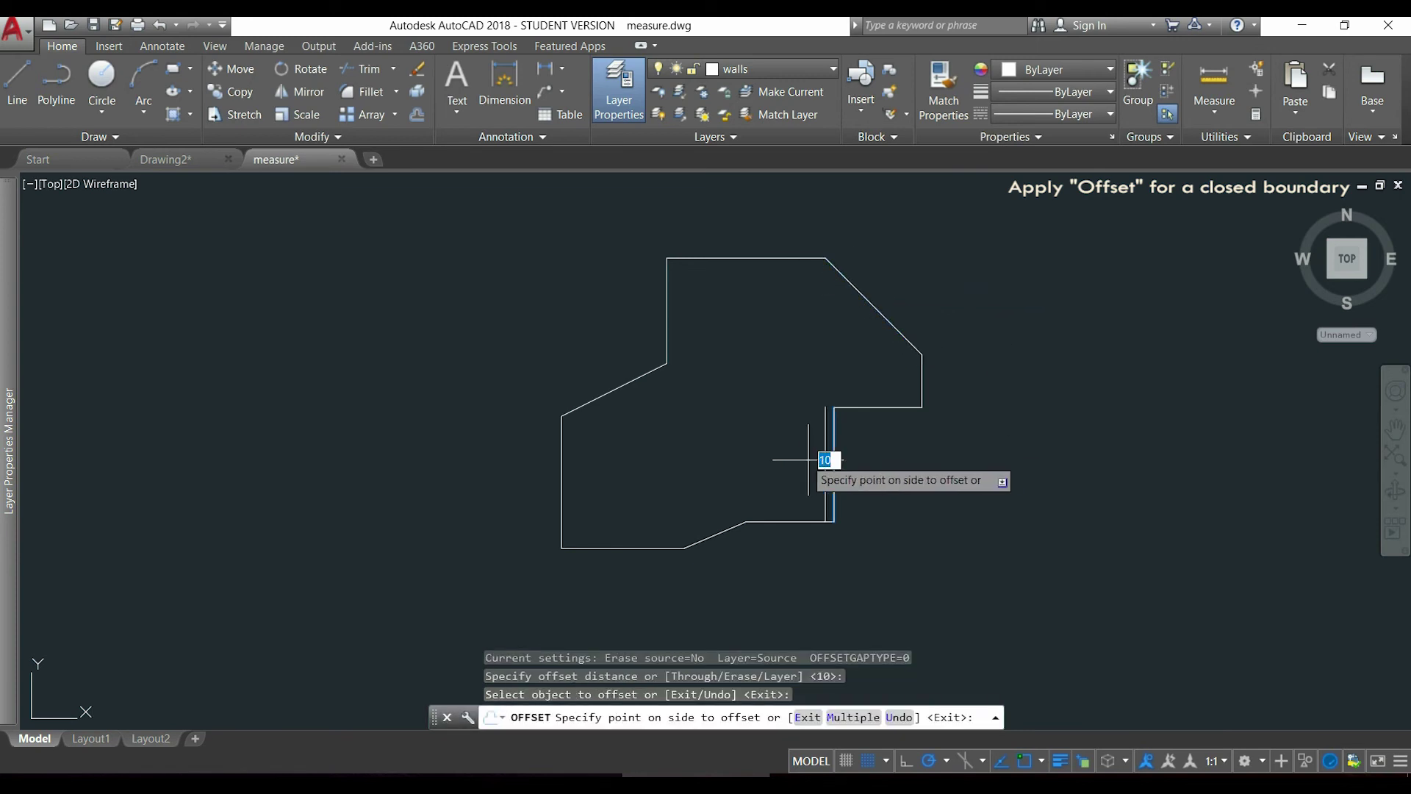
left_click(781, 457)
left_click(783, 521)
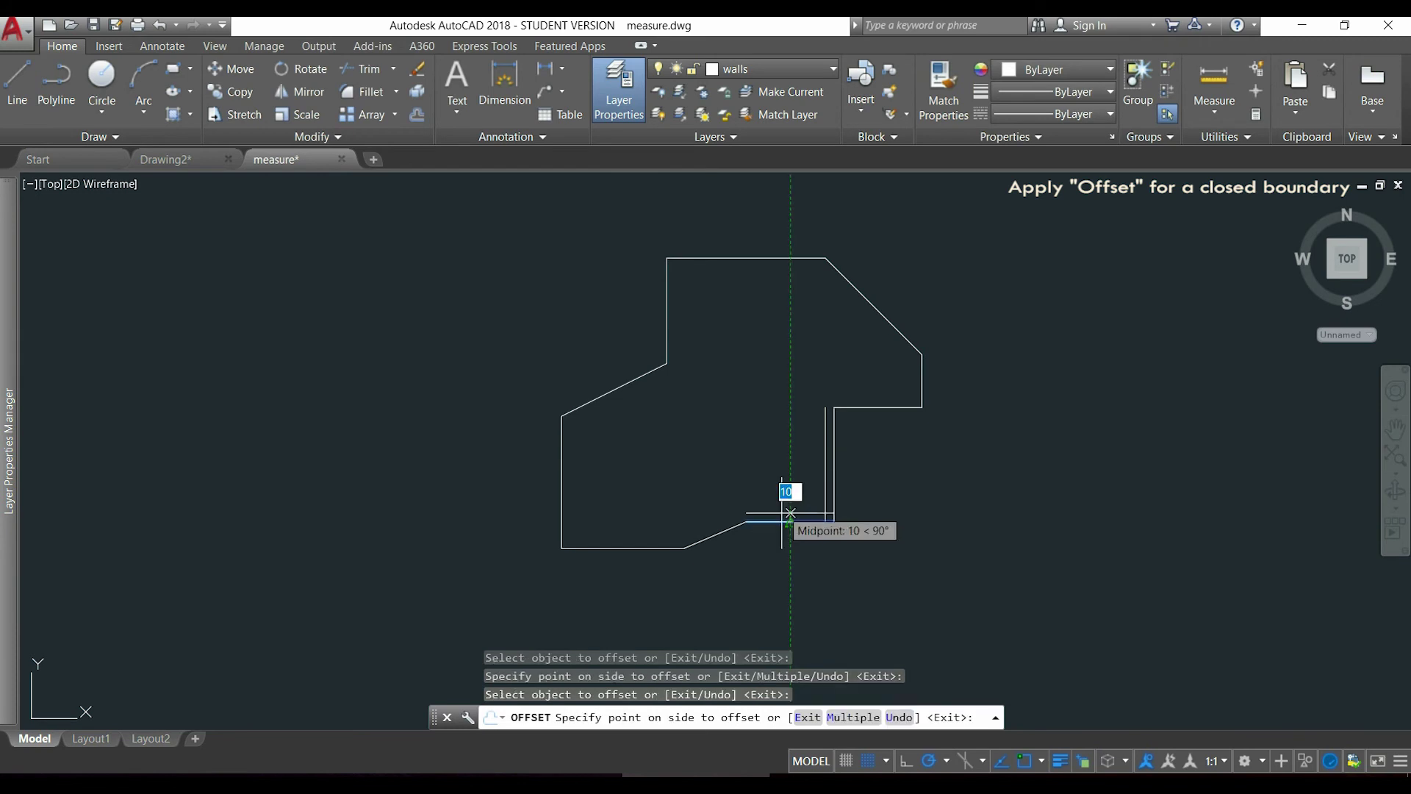
left_click(776, 482)
left_click(713, 537)
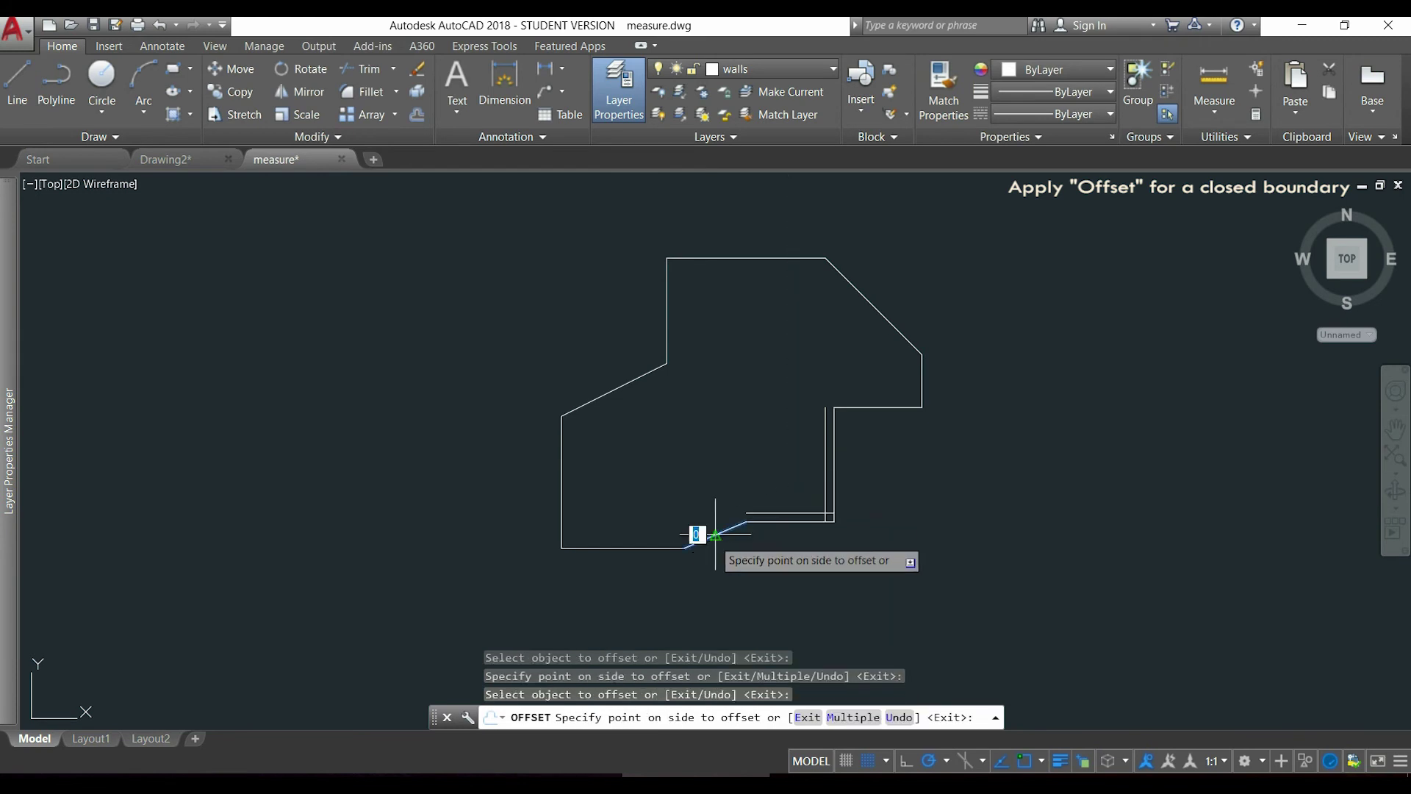
left_click(688, 506)
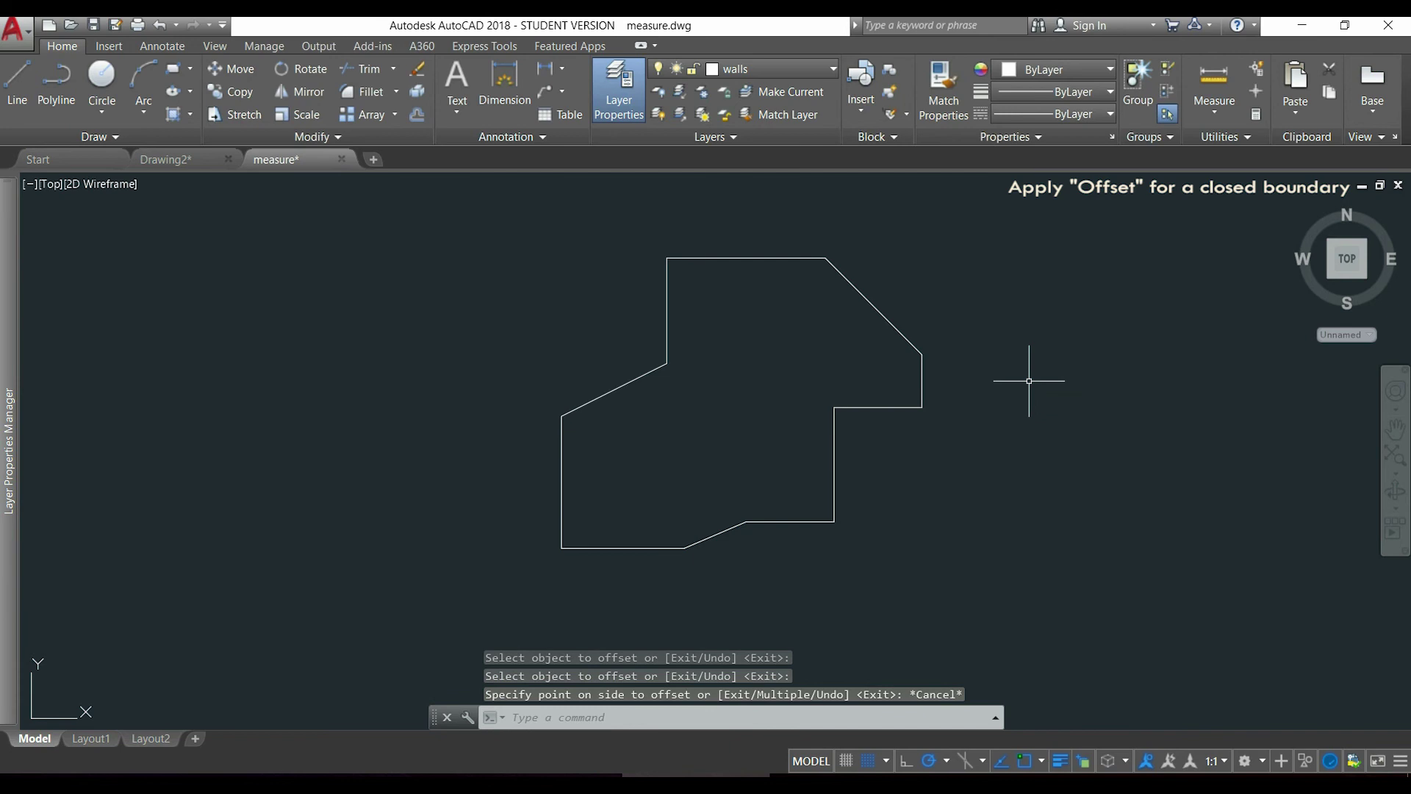
Step: Join all 11 outline lines into one closed polyline with JOIN
type("J")
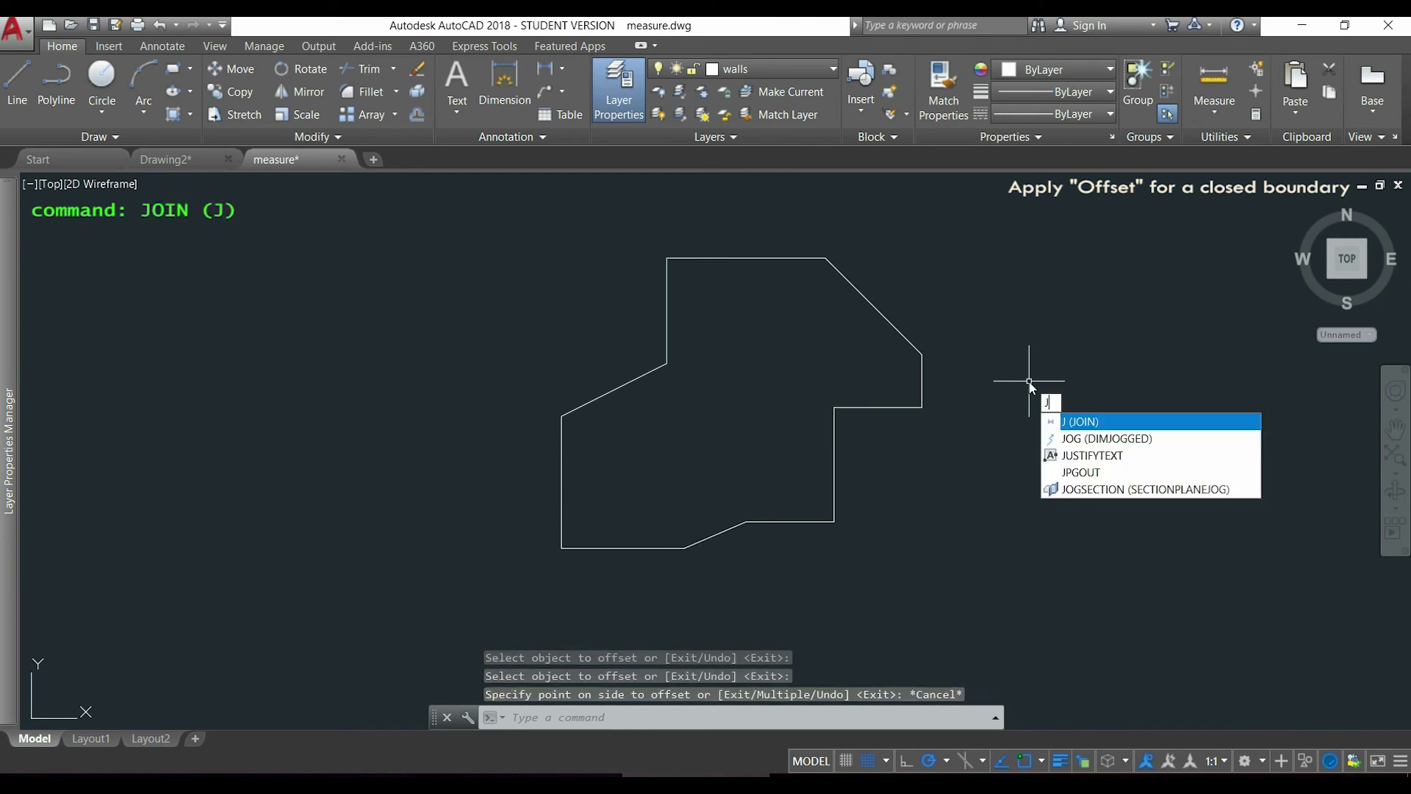
key("Return")
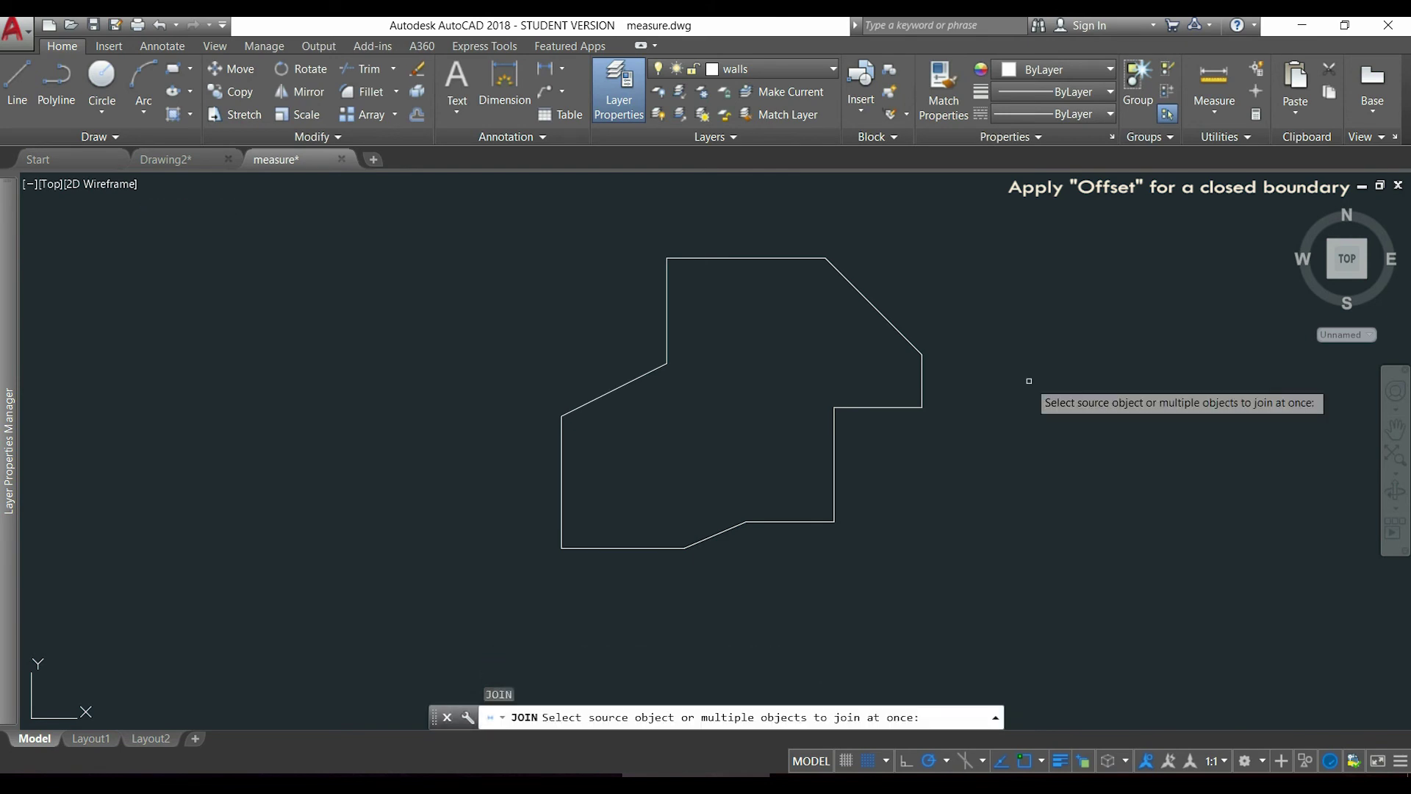
left_click(1056, 229)
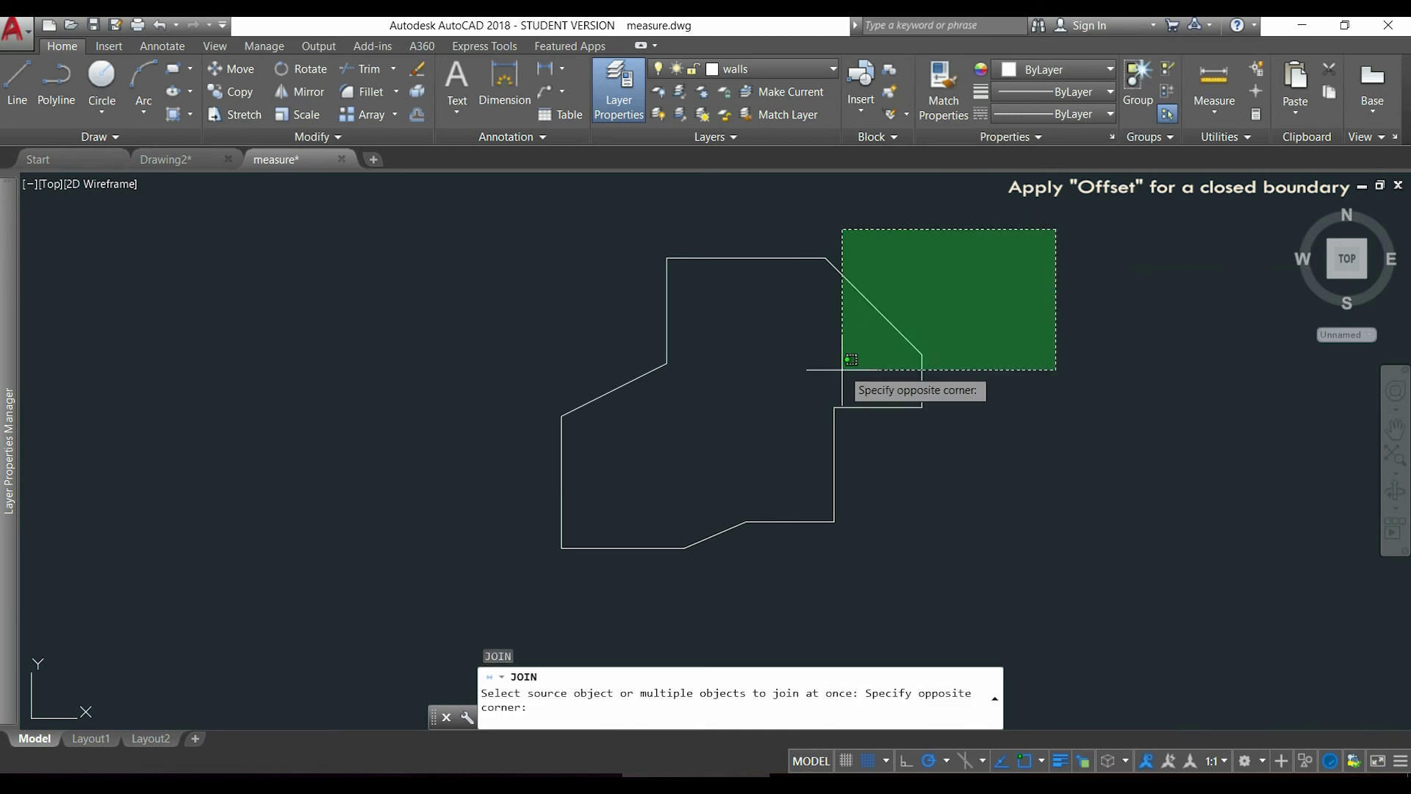
left_click(413, 572)
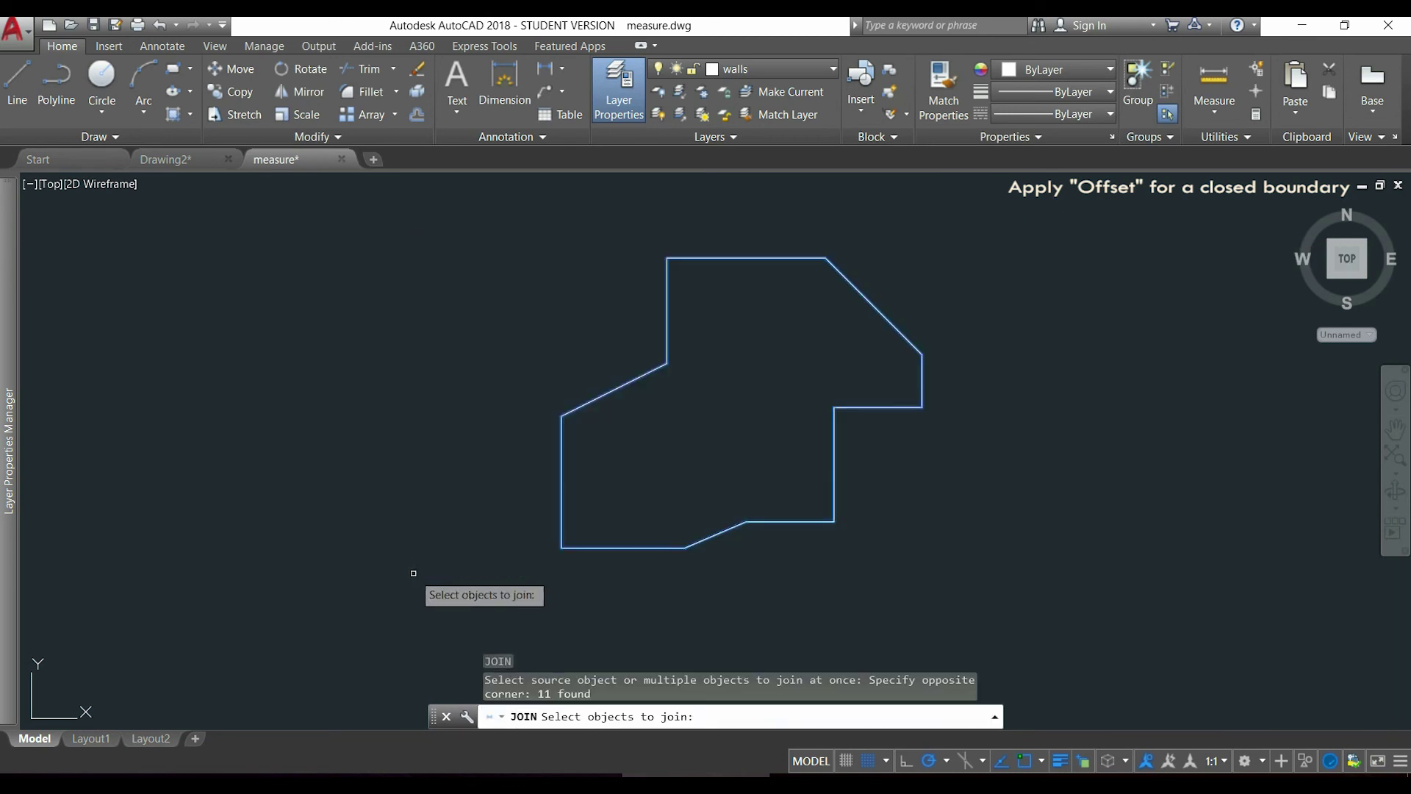
key("Return")
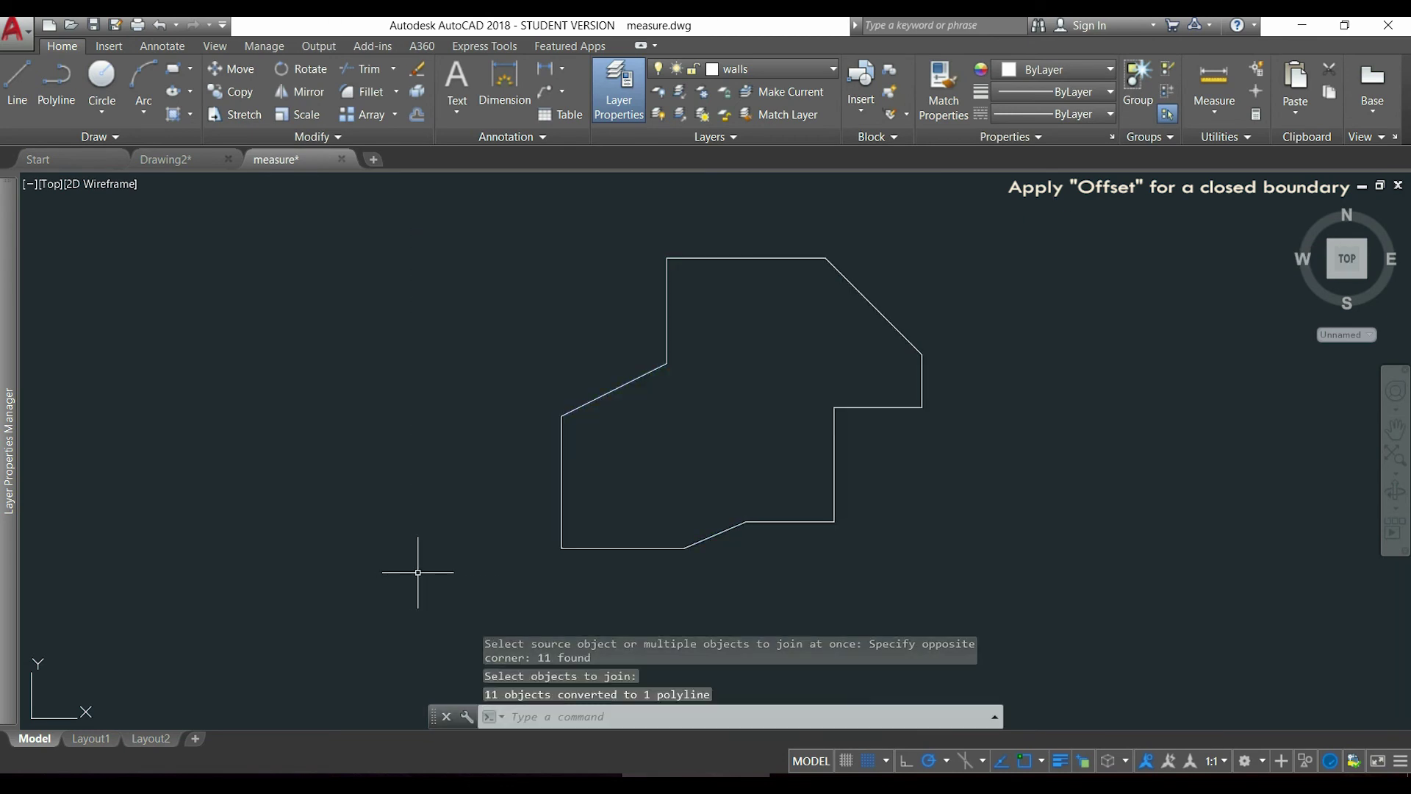
Step: Offset the joined outline 10 units to the inside
mouse_move(560, 498)
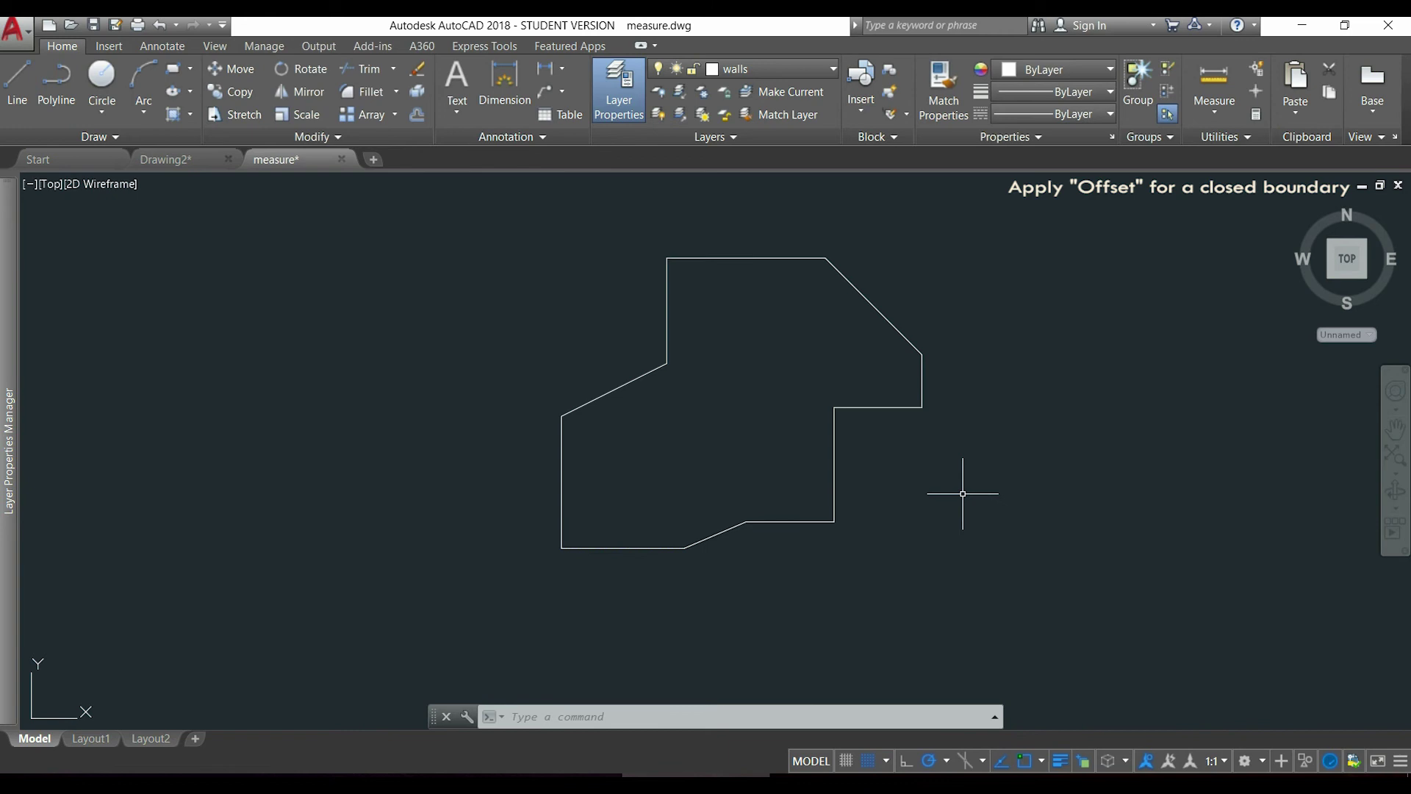
type("o")
key("Return")
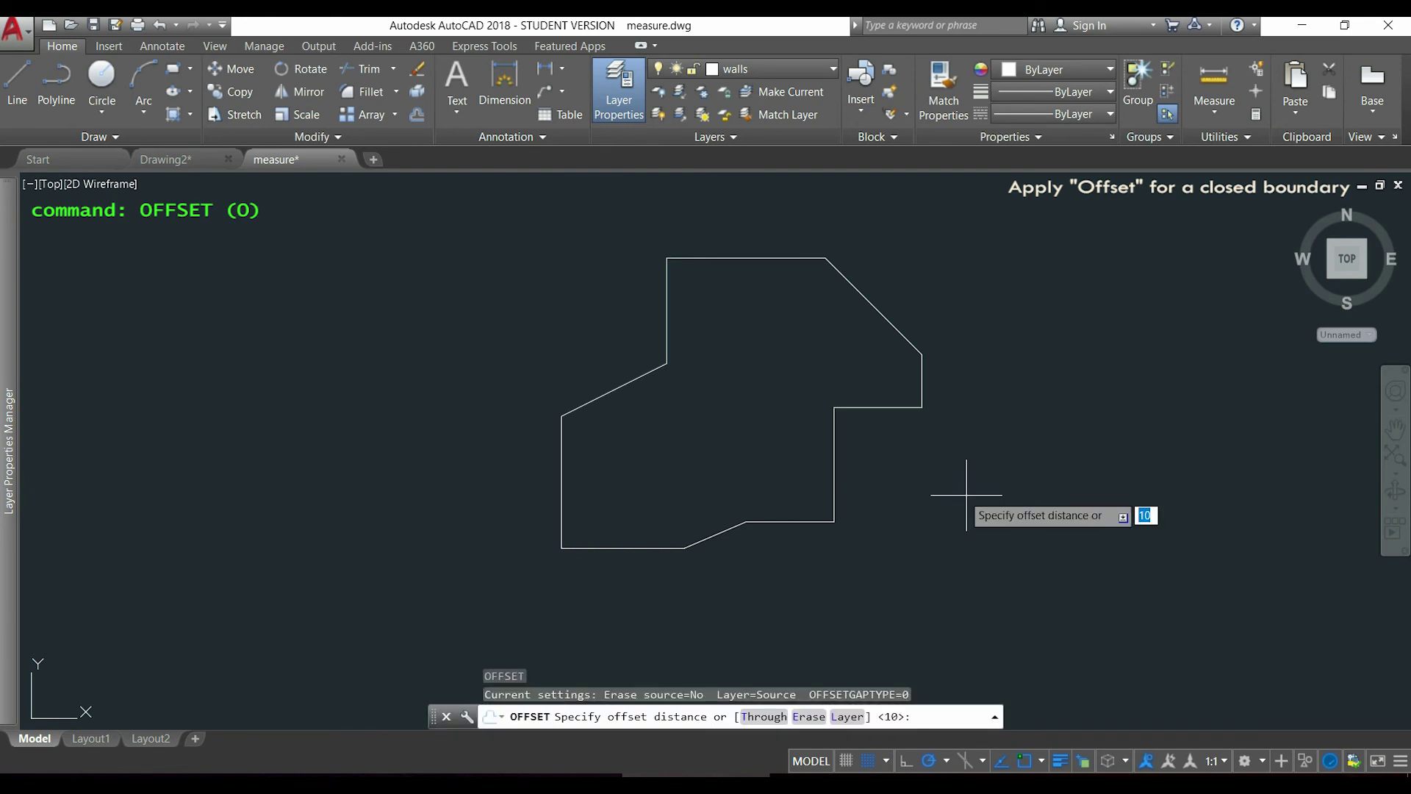
key("Return")
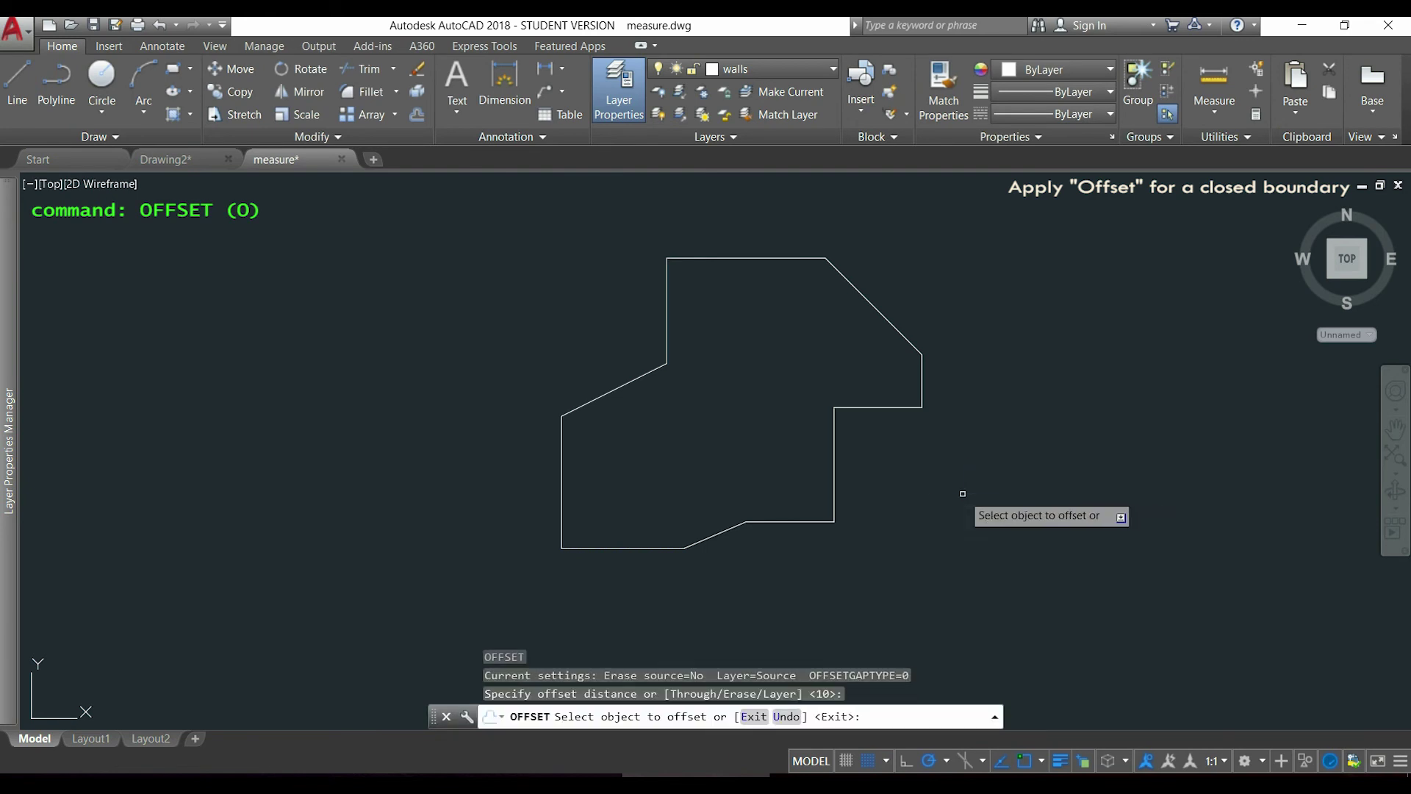
left_click(834, 466)
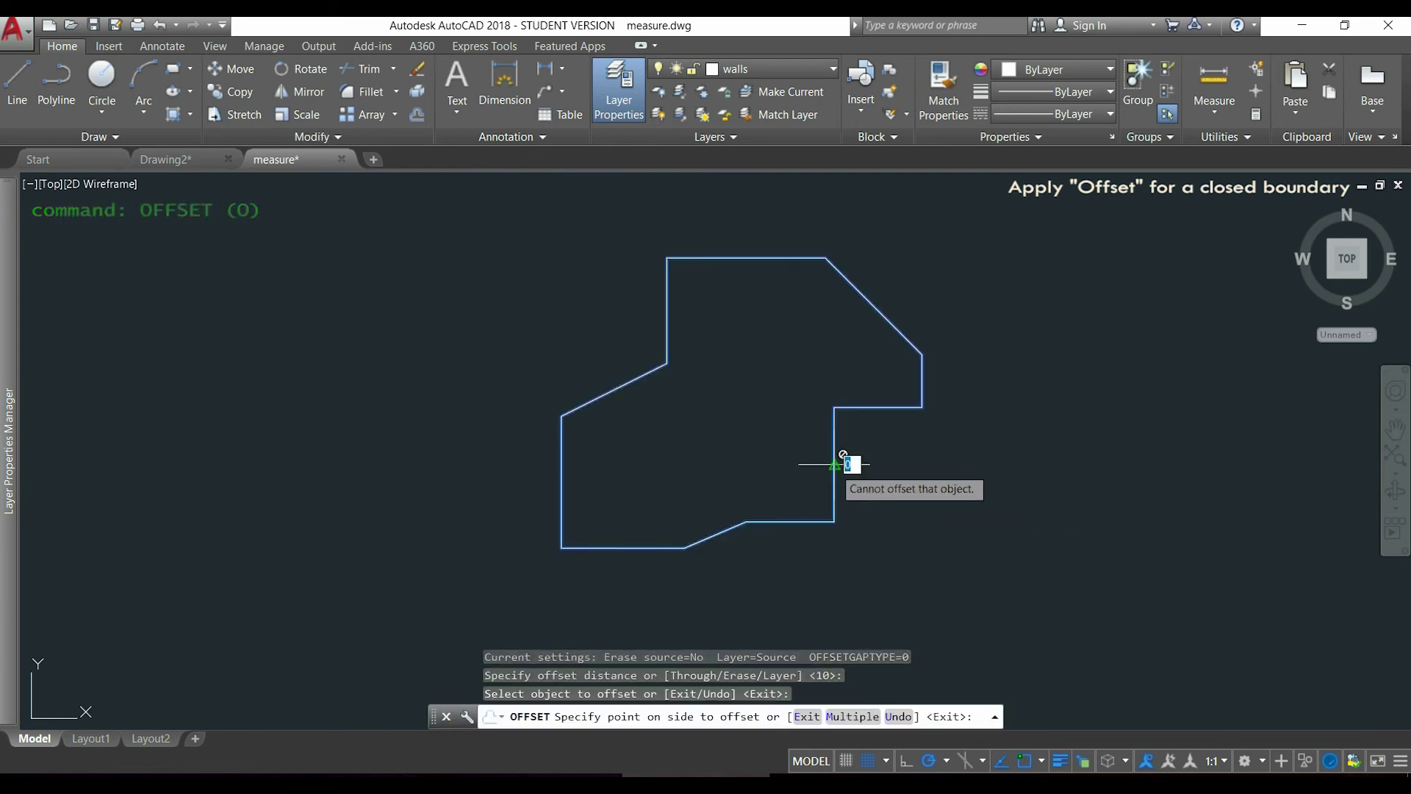
left_click(781, 464)
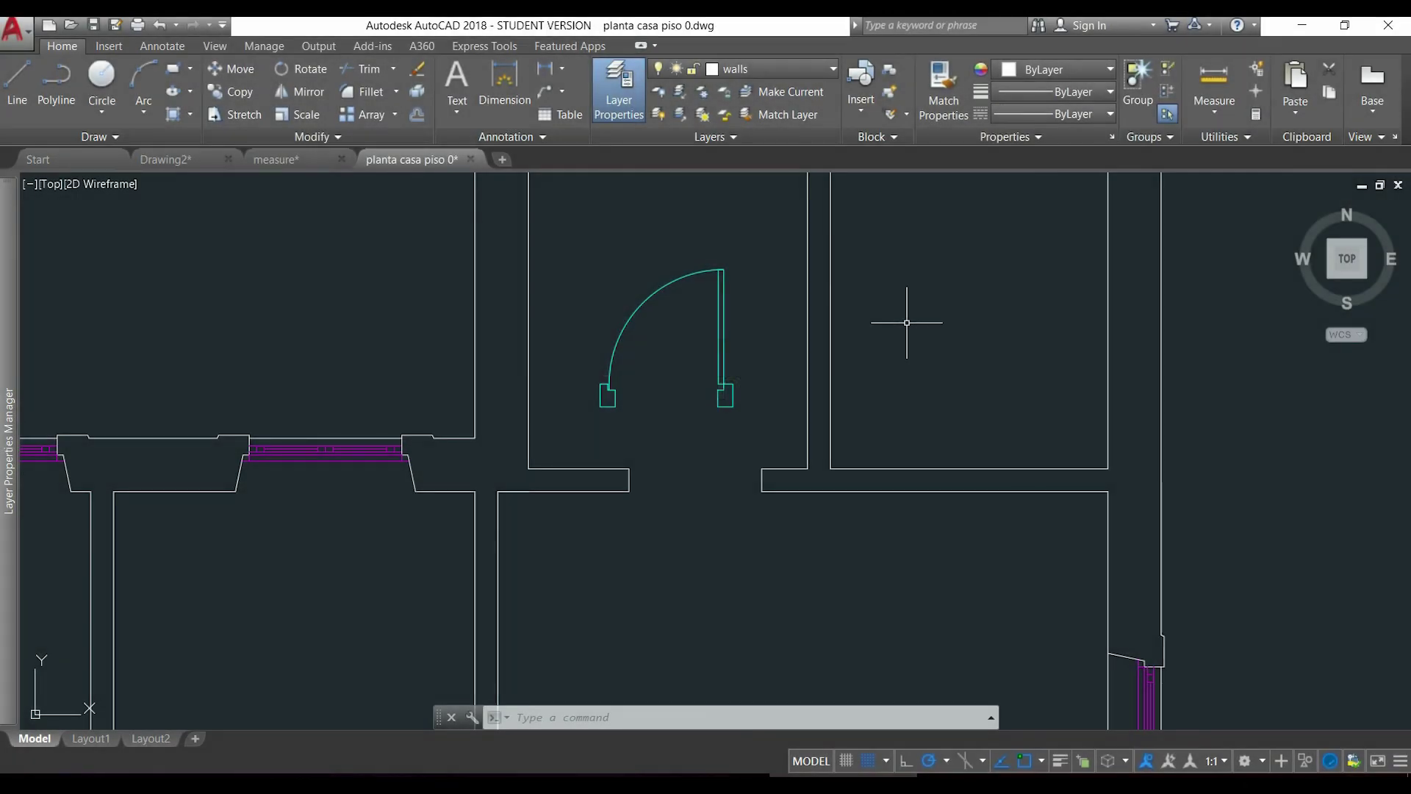
Step: Move the door block by its base grip down into the wall opening
left_click(724, 368)
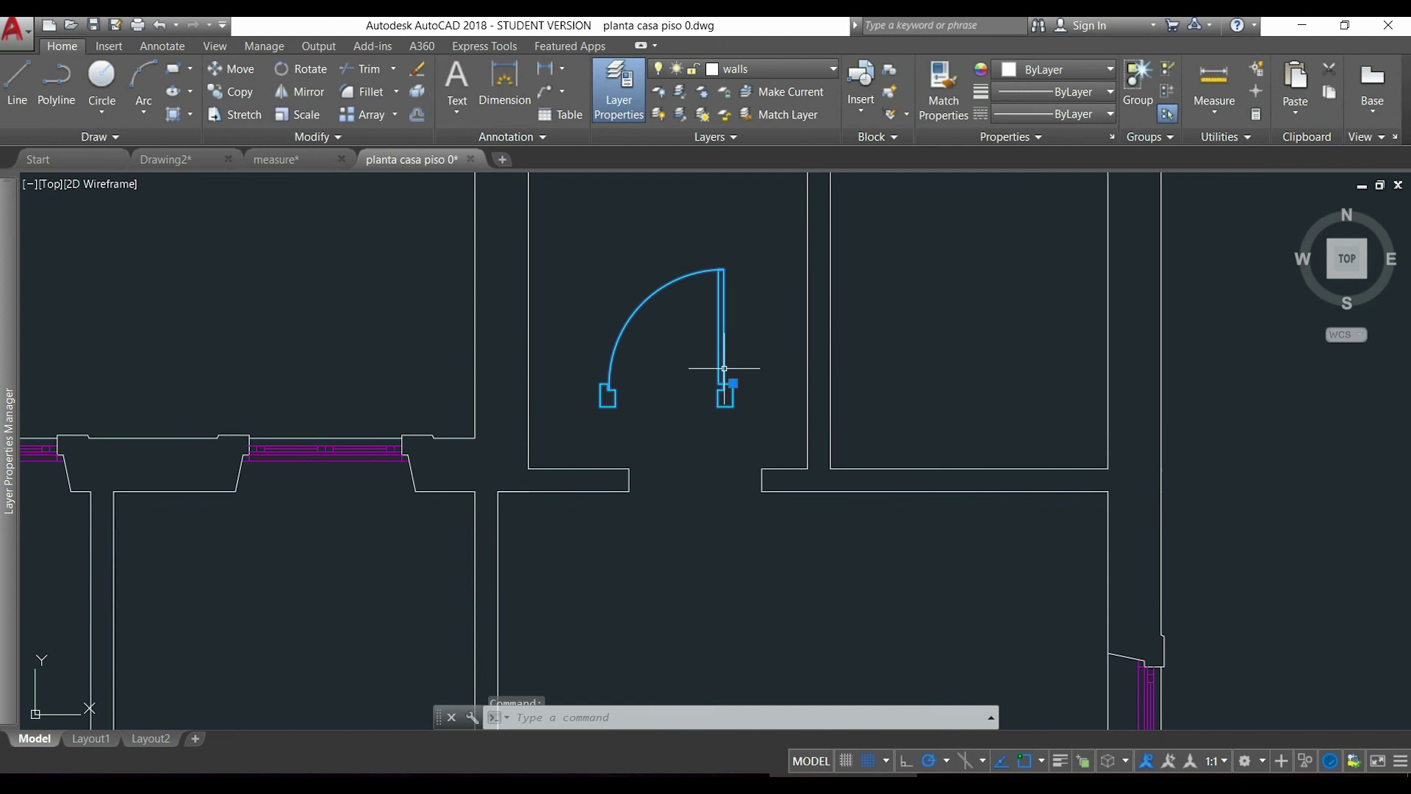
left_click(732, 383)
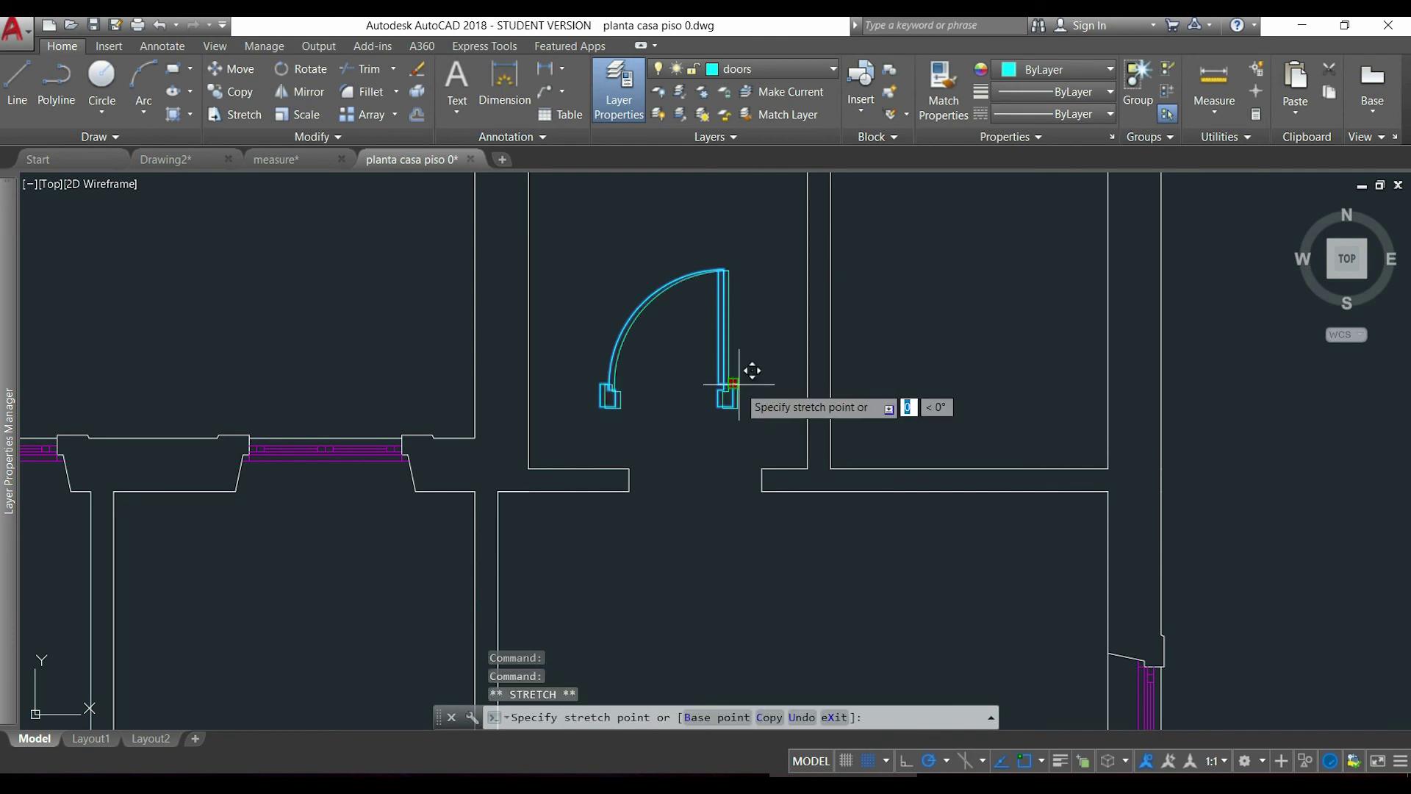
left_click(762, 468)
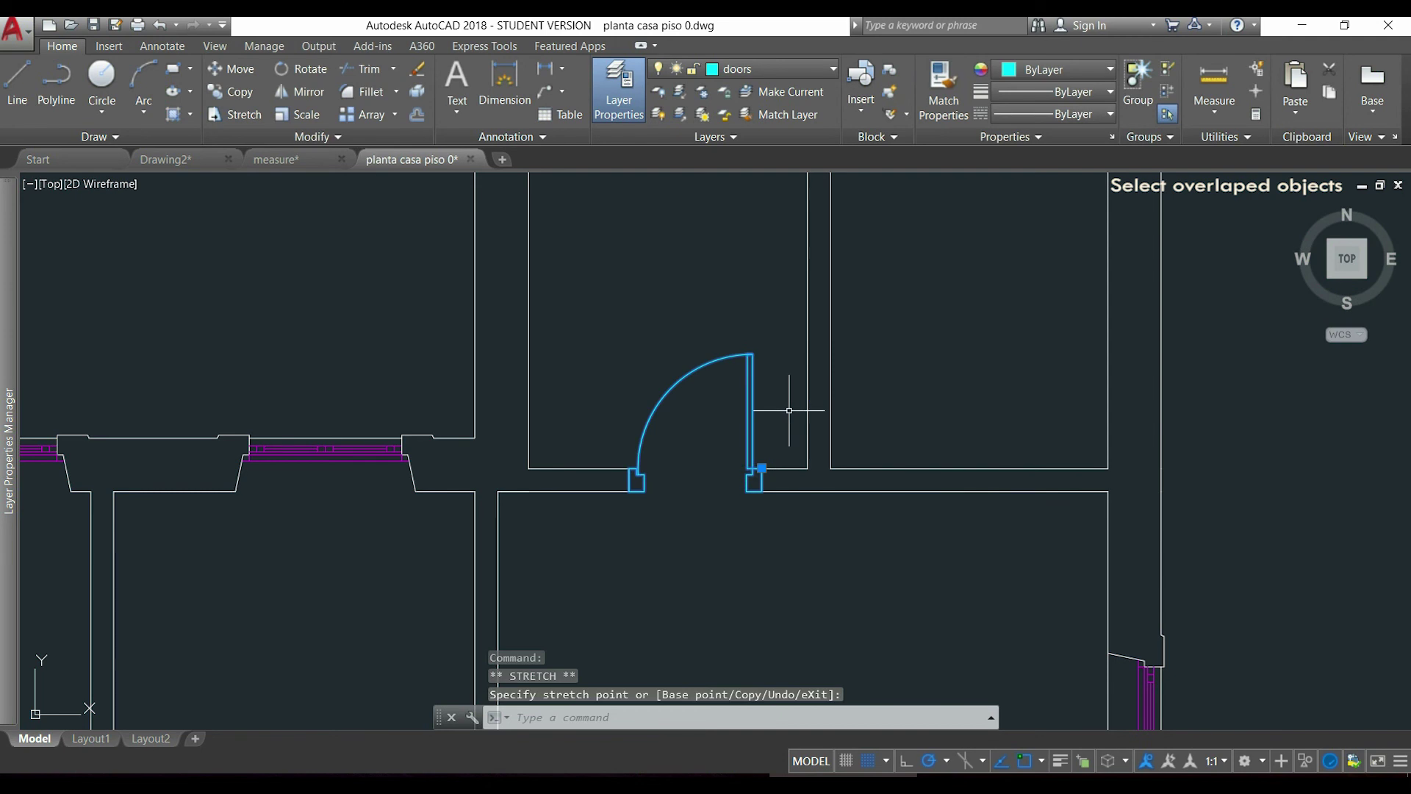
key("Escape")
Step: Try picking the wall line at the door jamb; open and close the door's block definition unchanged
scroll(713, 469, "up", 2)
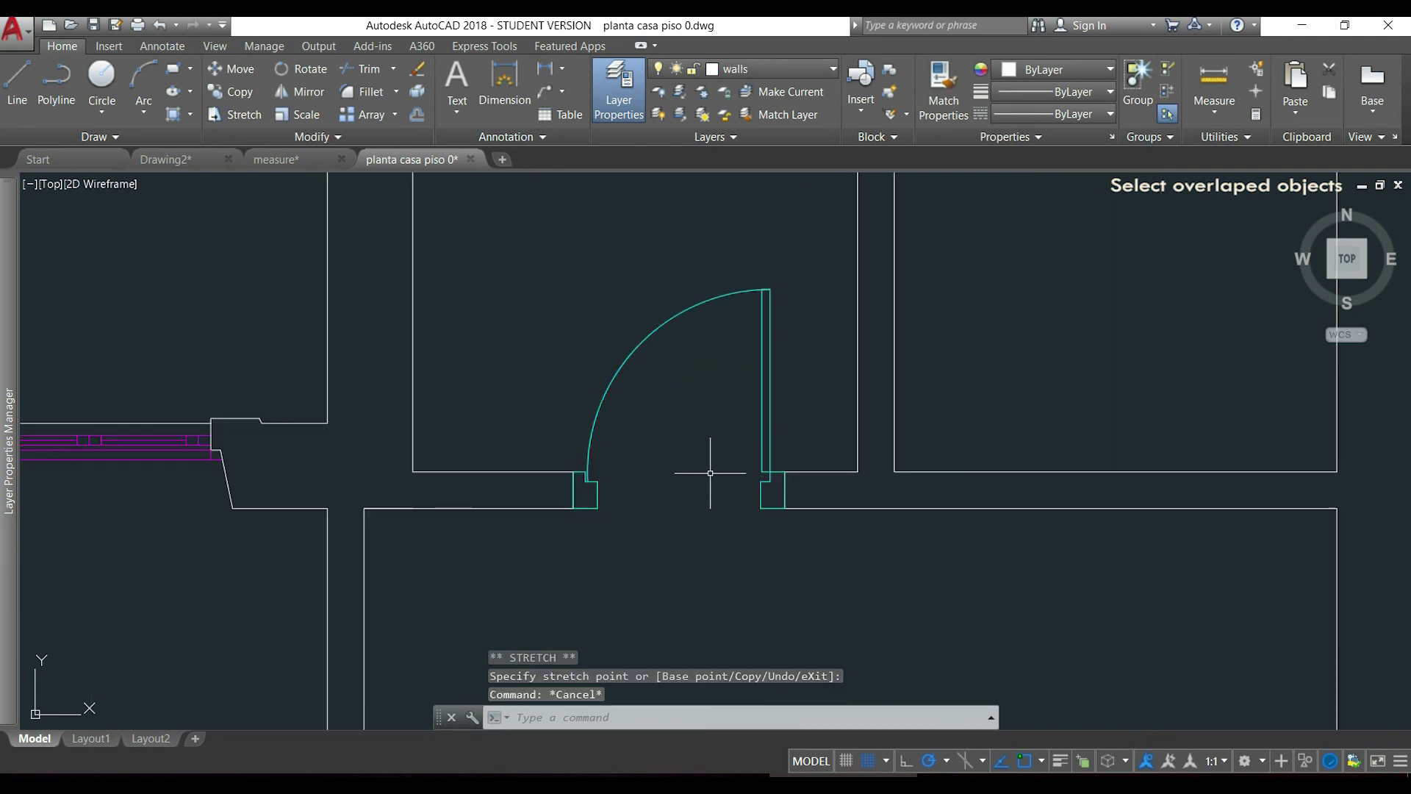
scroll(671, 488, "up", 2)
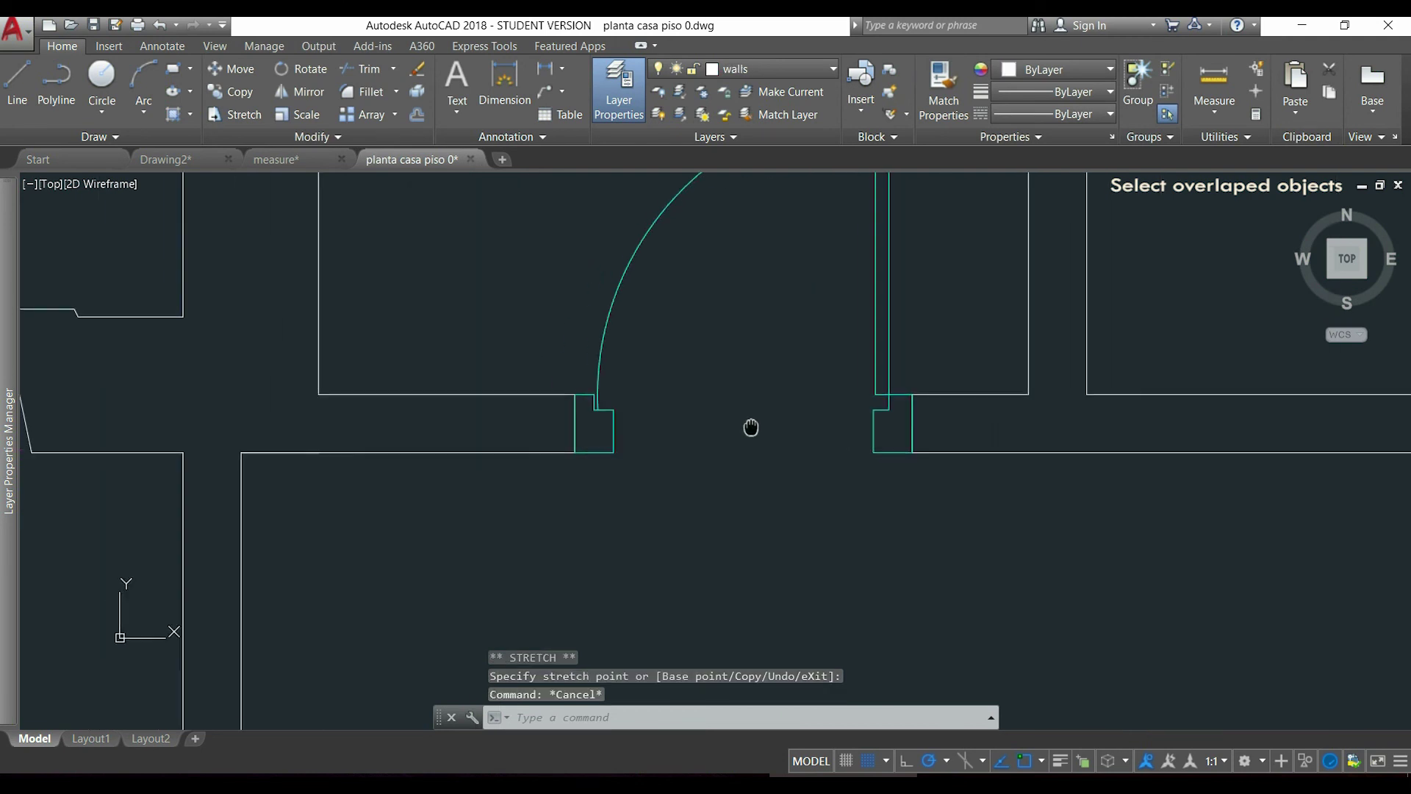
left_click(574, 432)
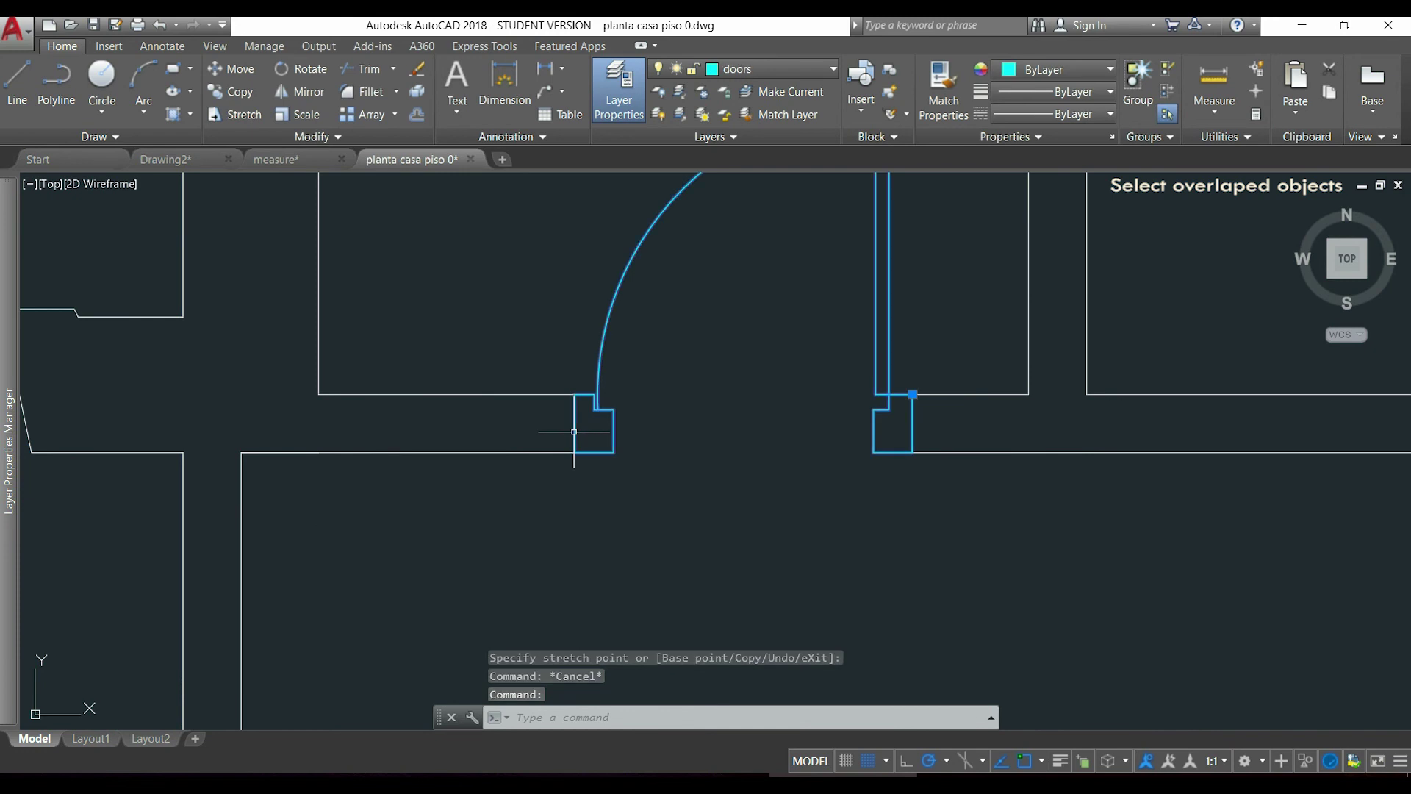
key("Escape")
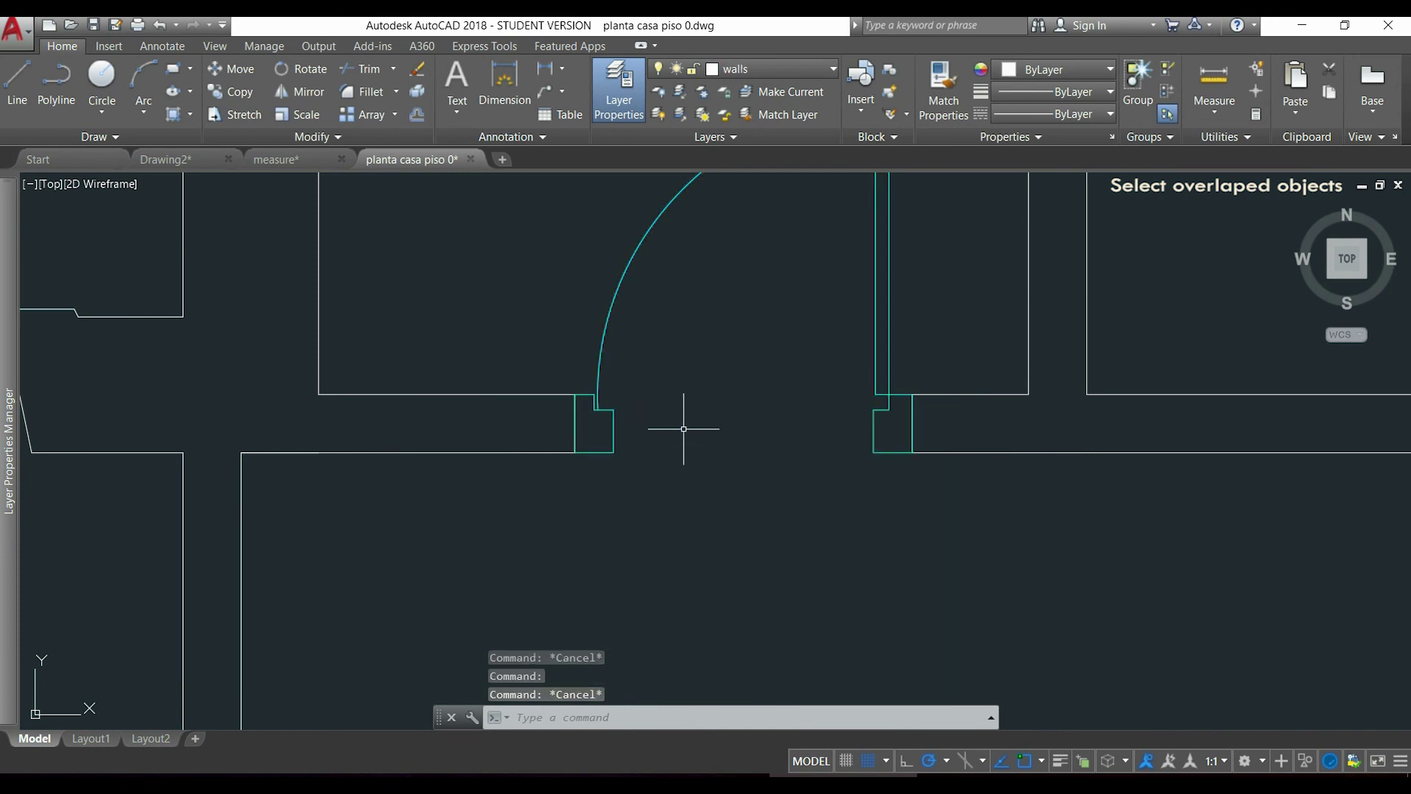
double_click(574, 426)
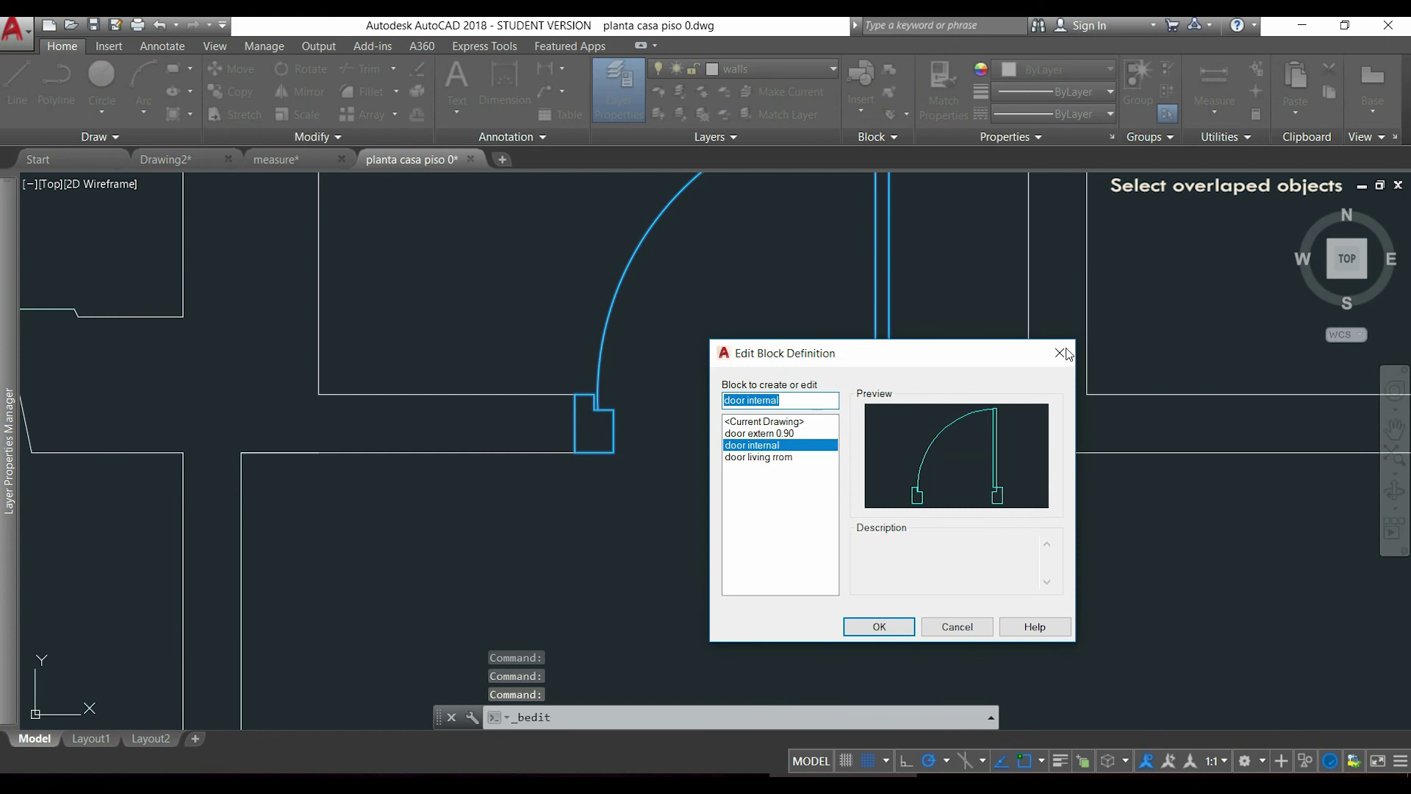
left_click(1063, 353)
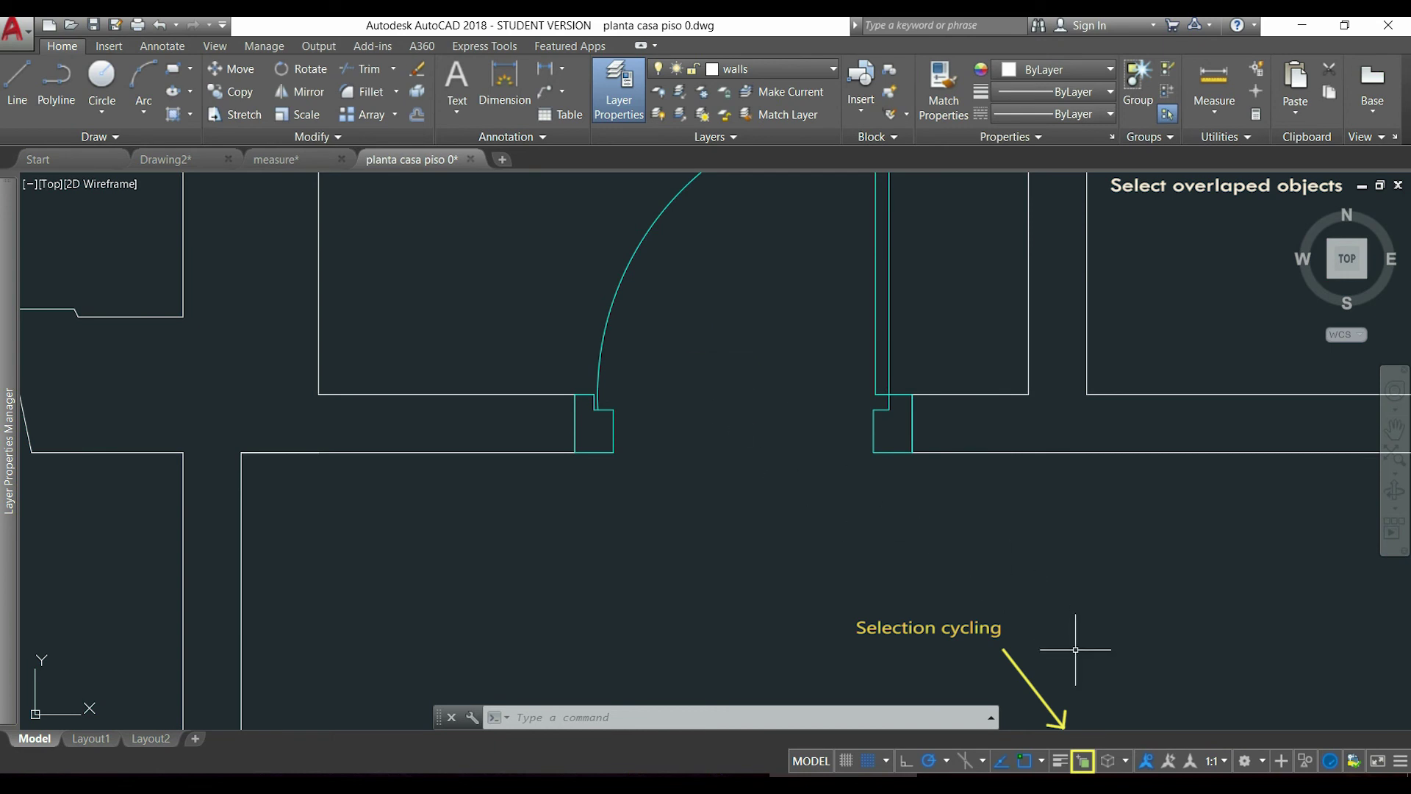
Step: Turn on selection cycling and pick the wall line, not the door, at the jamb
left_click(1085, 762)
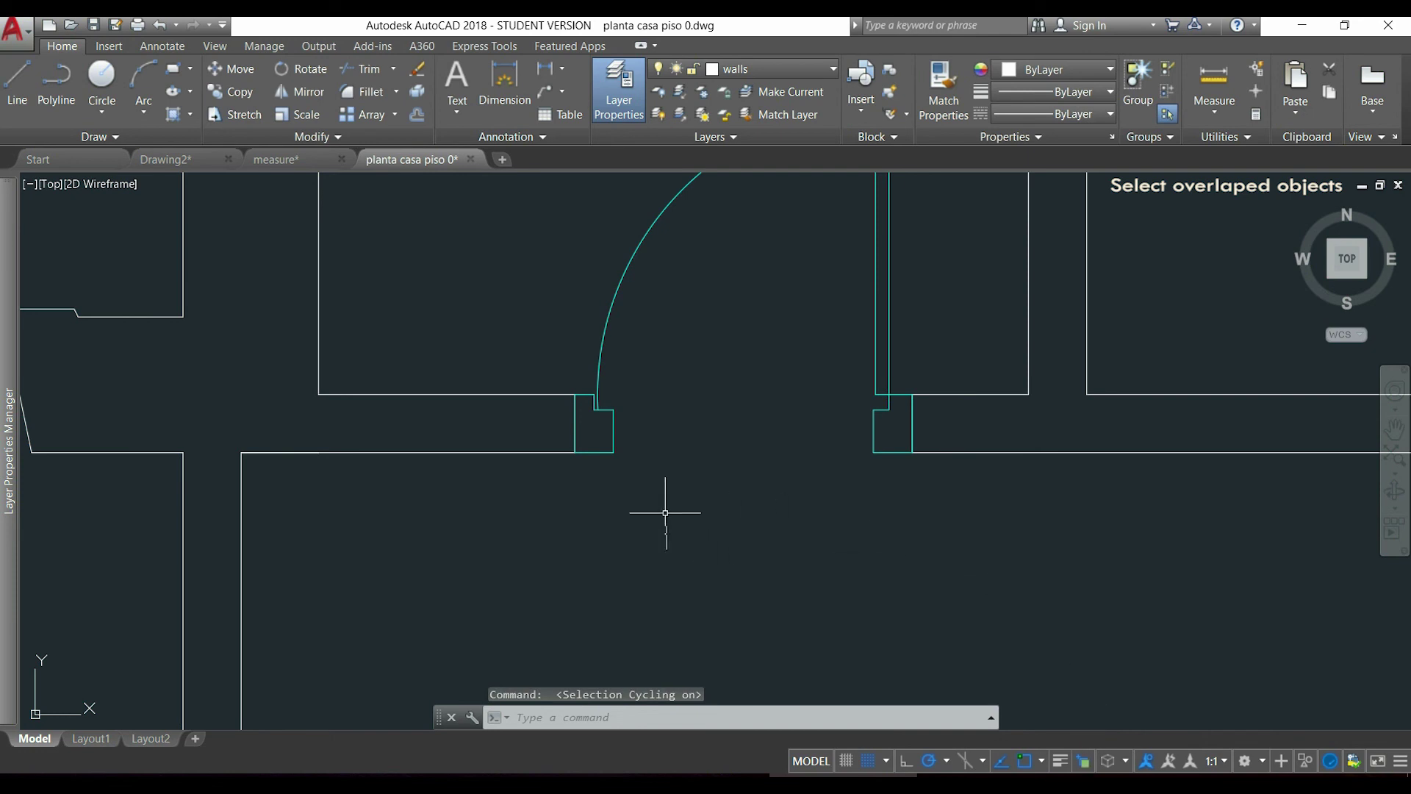
left_click(574, 429)
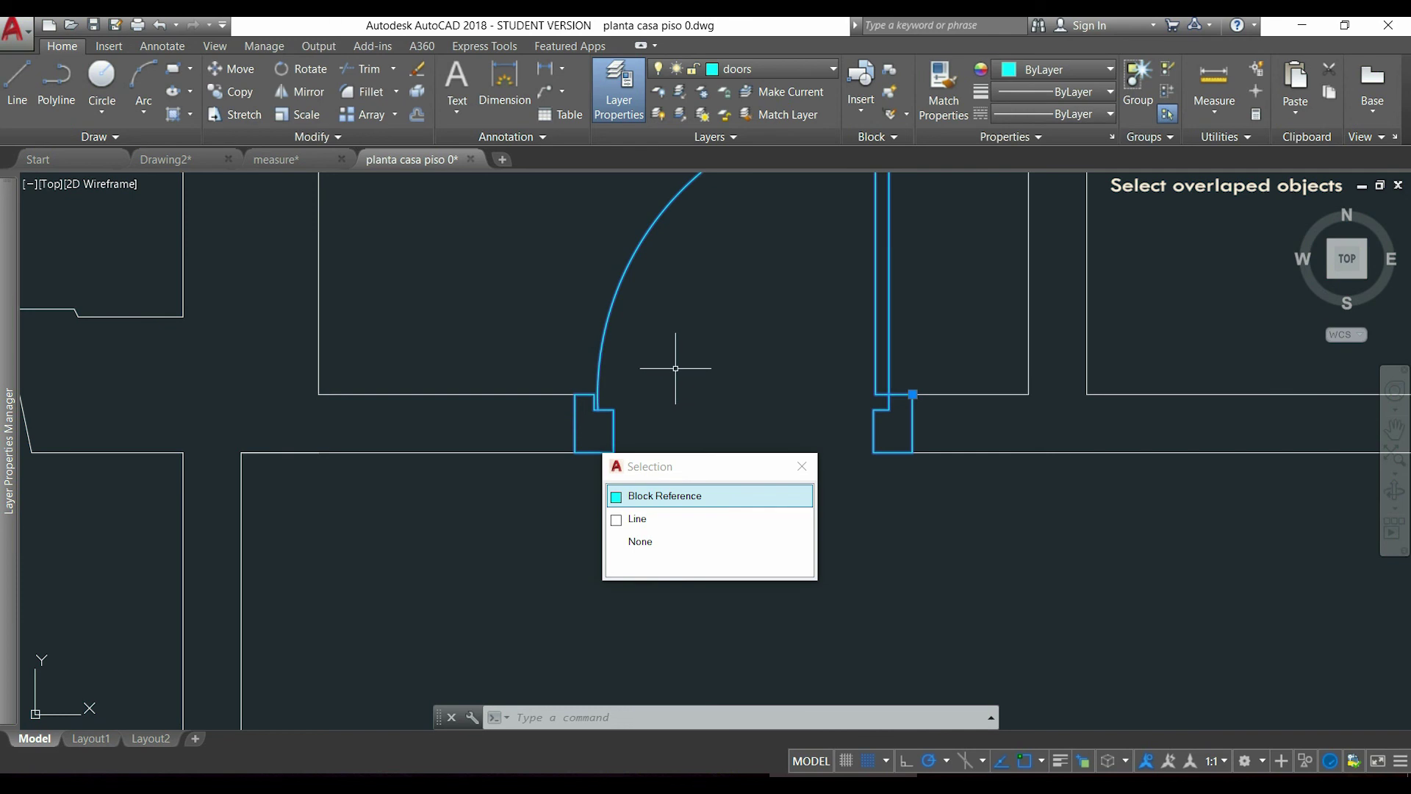
left_click(742, 519)
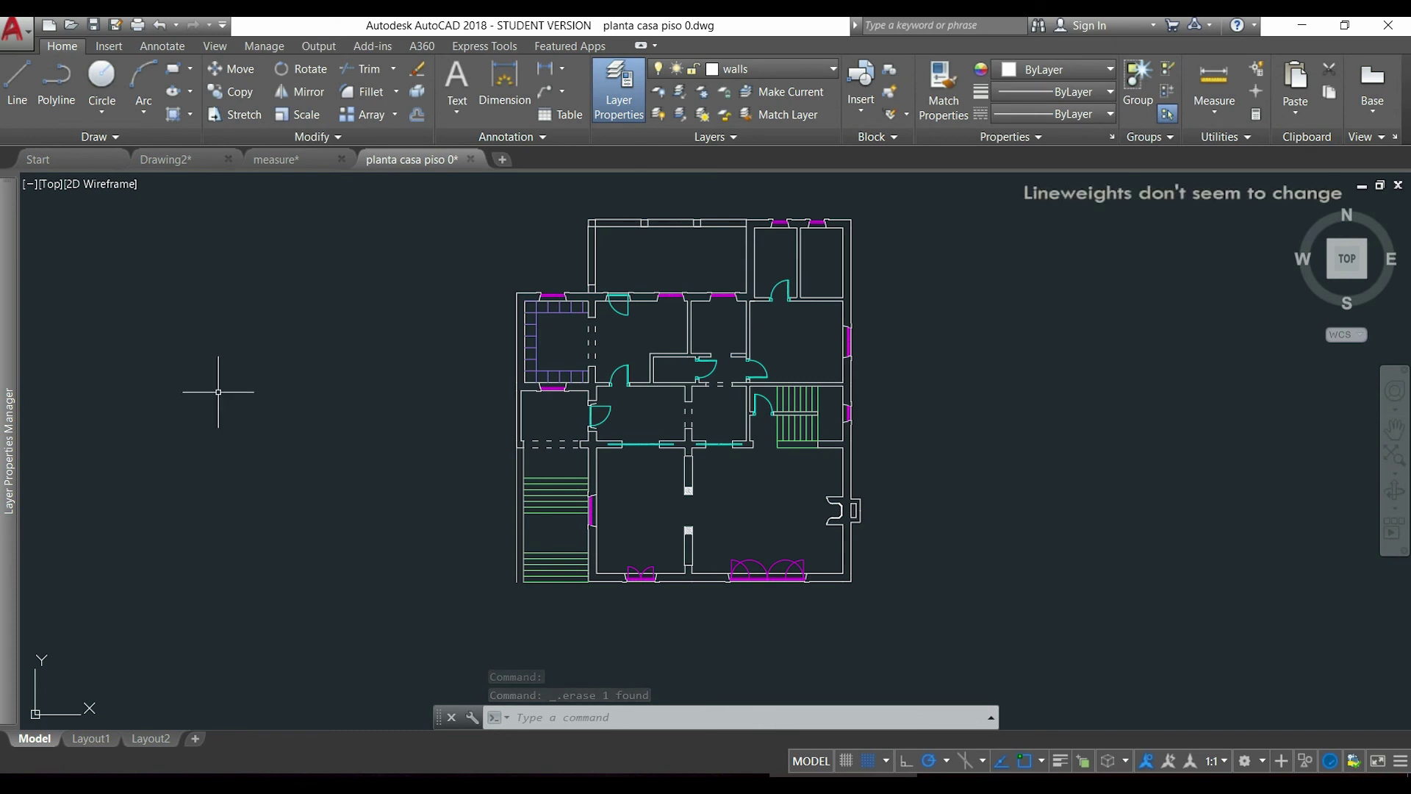
Step: Assign a 0.30 mm lineweight to the stairs layer, then turn on lineweight display on the status bar
mouse_move(2, 383)
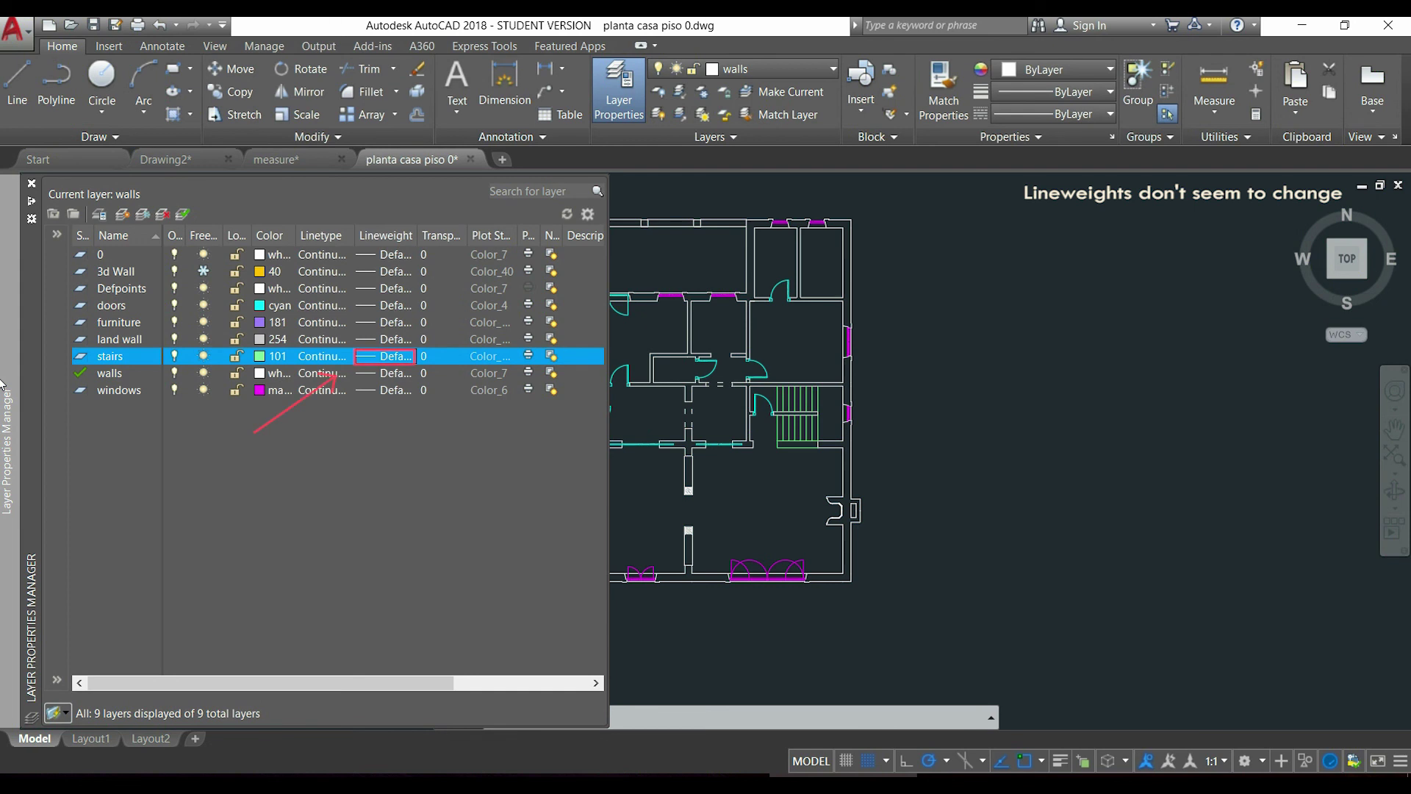
left_click(371, 355)
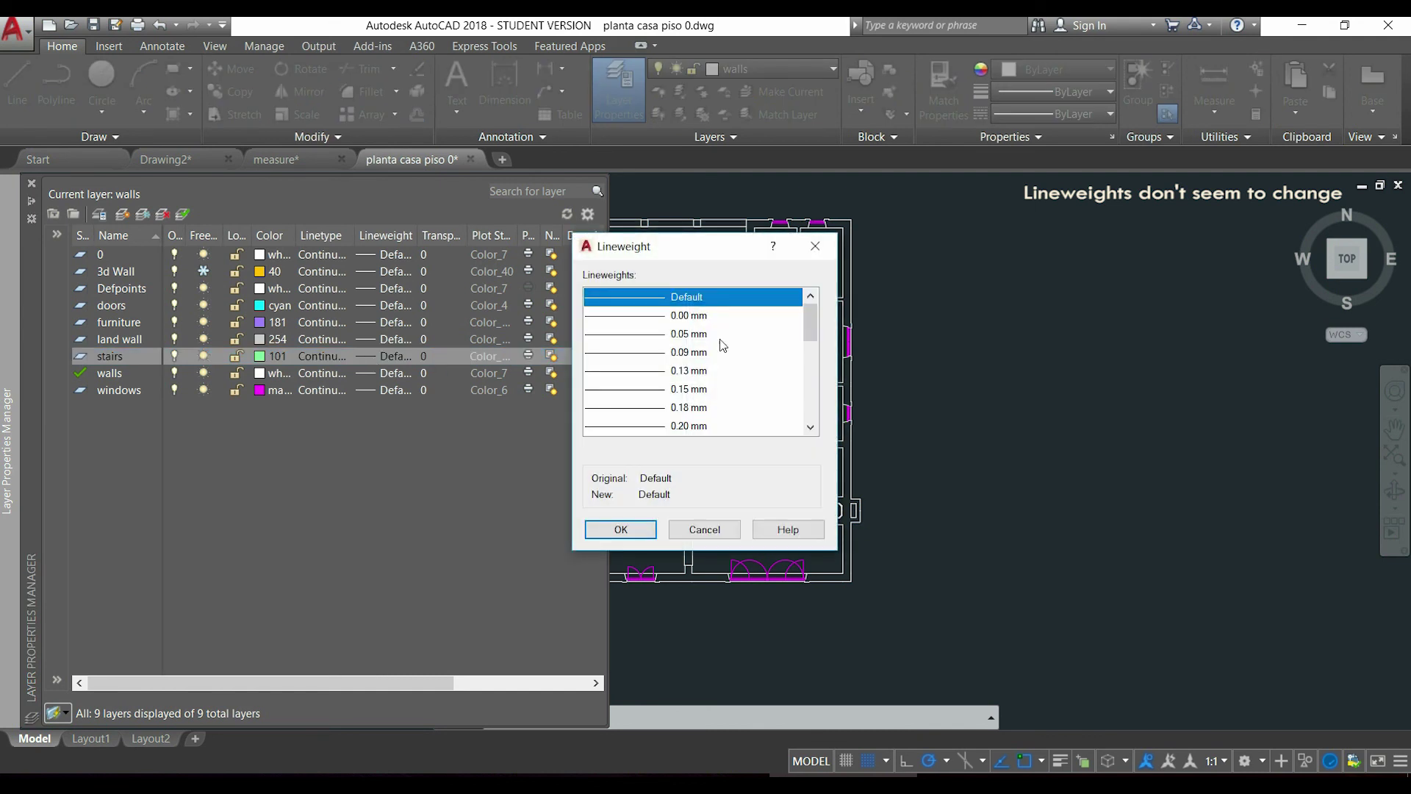
scroll(723, 345, "down", 2)
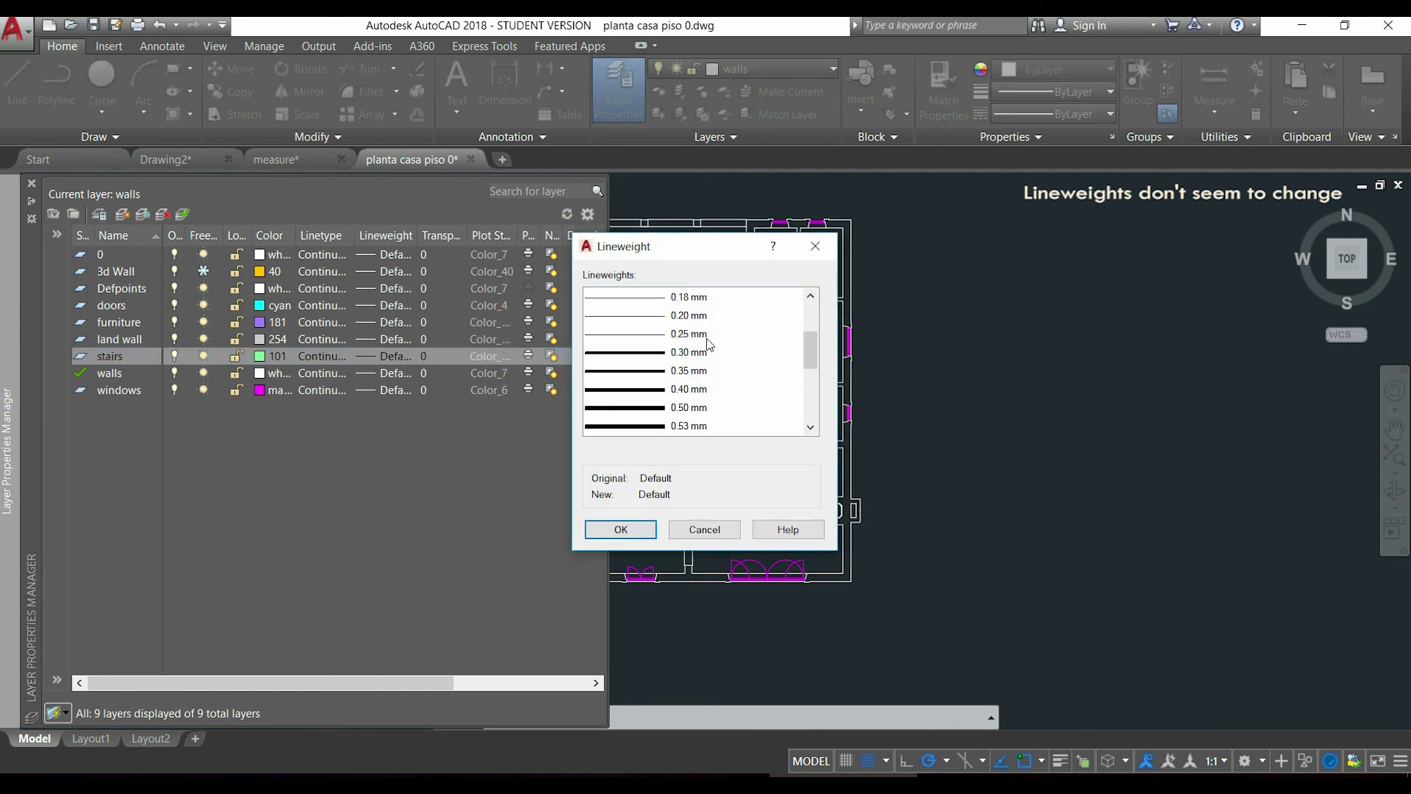
left_click(651, 354)
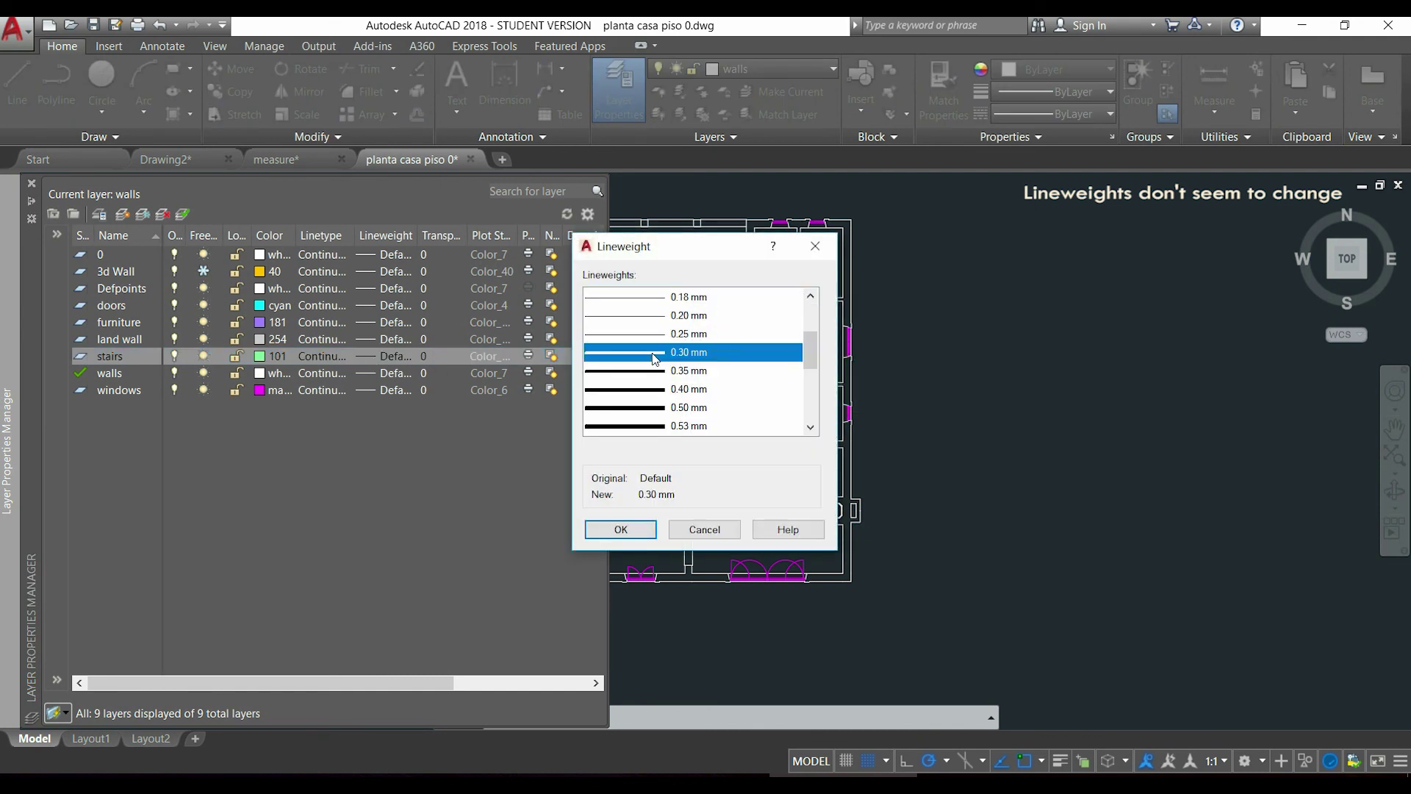
left_click(621, 529)
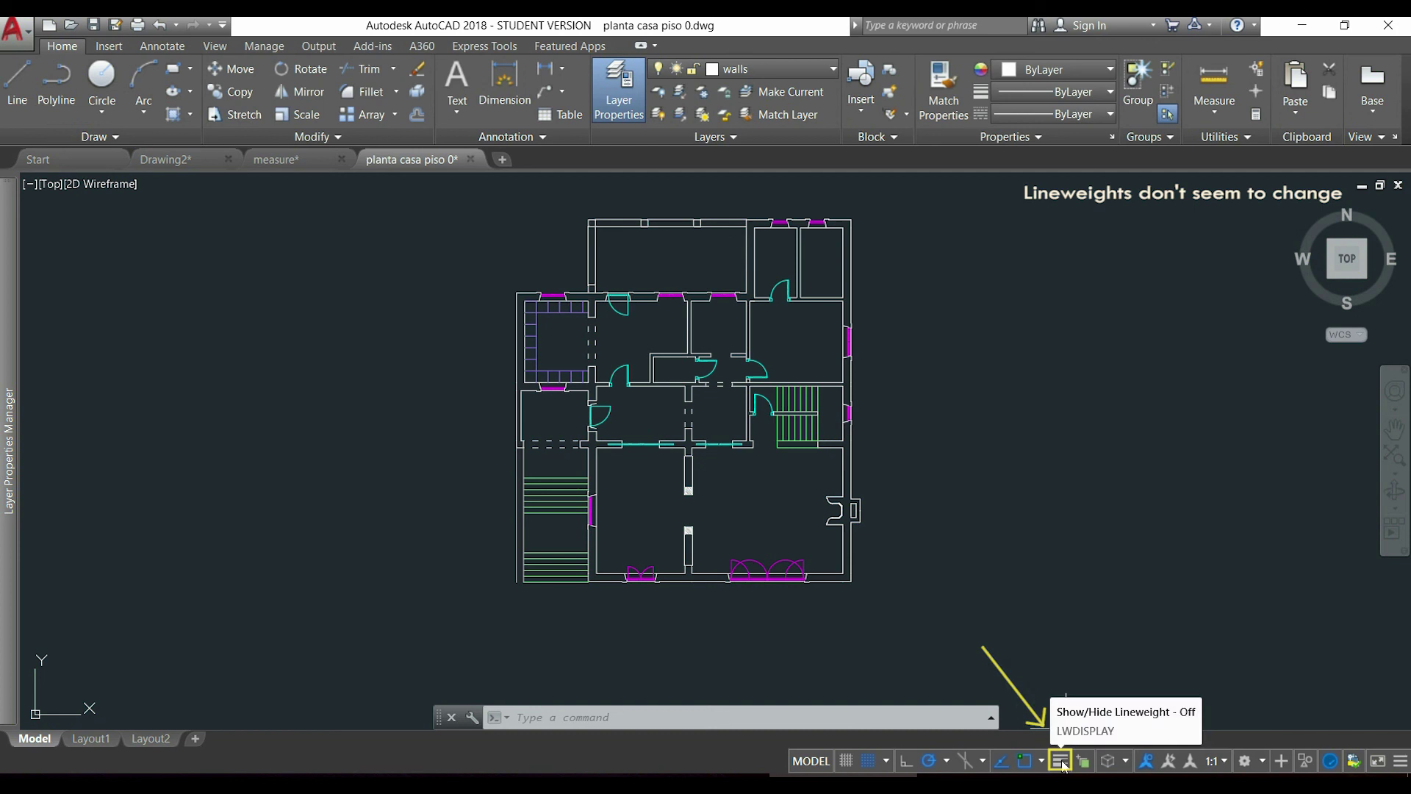
left_click(1061, 761)
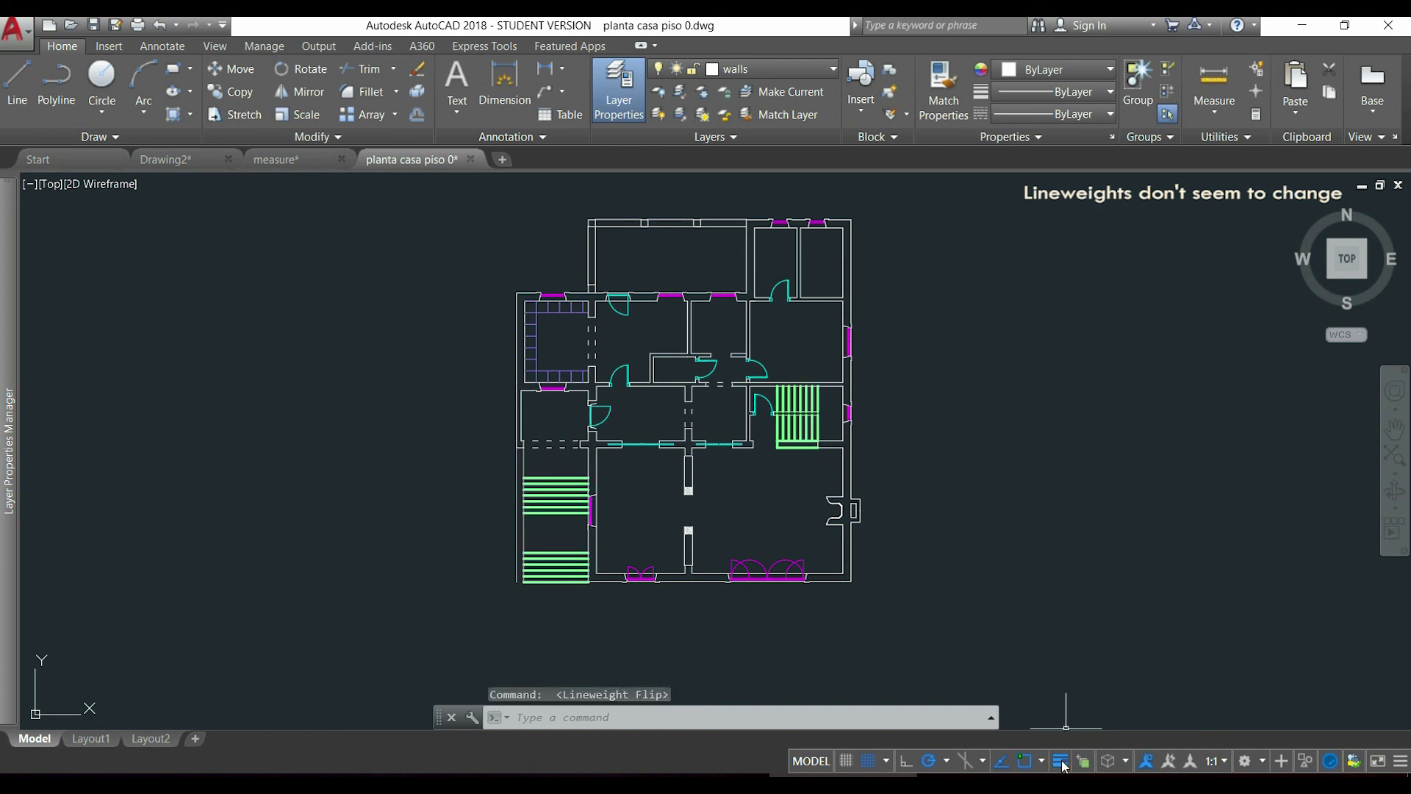